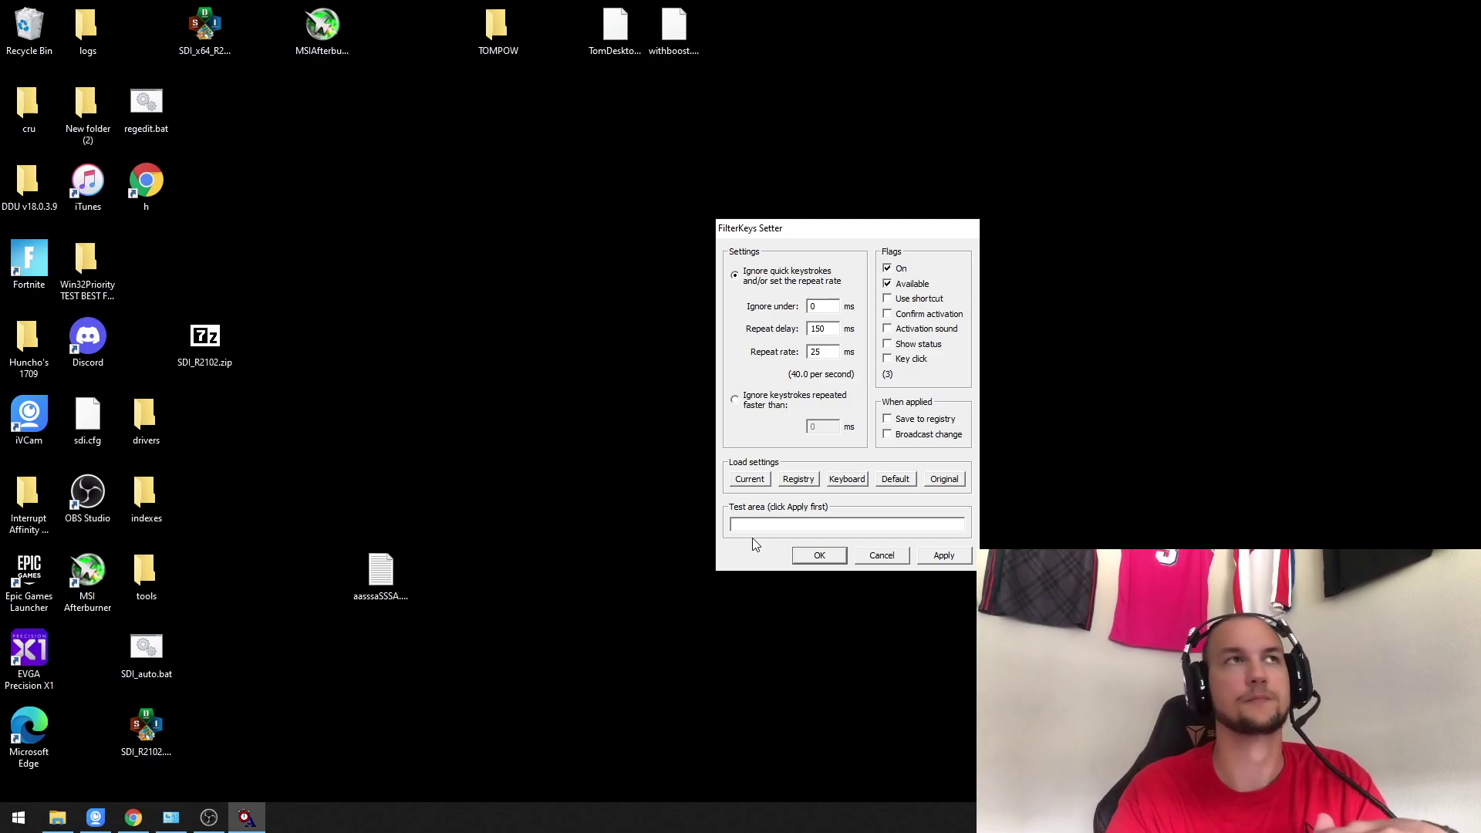
- Hold F in the test area to produce a long run of repeated f characters at 150 ms delay
left_click(863, 526)
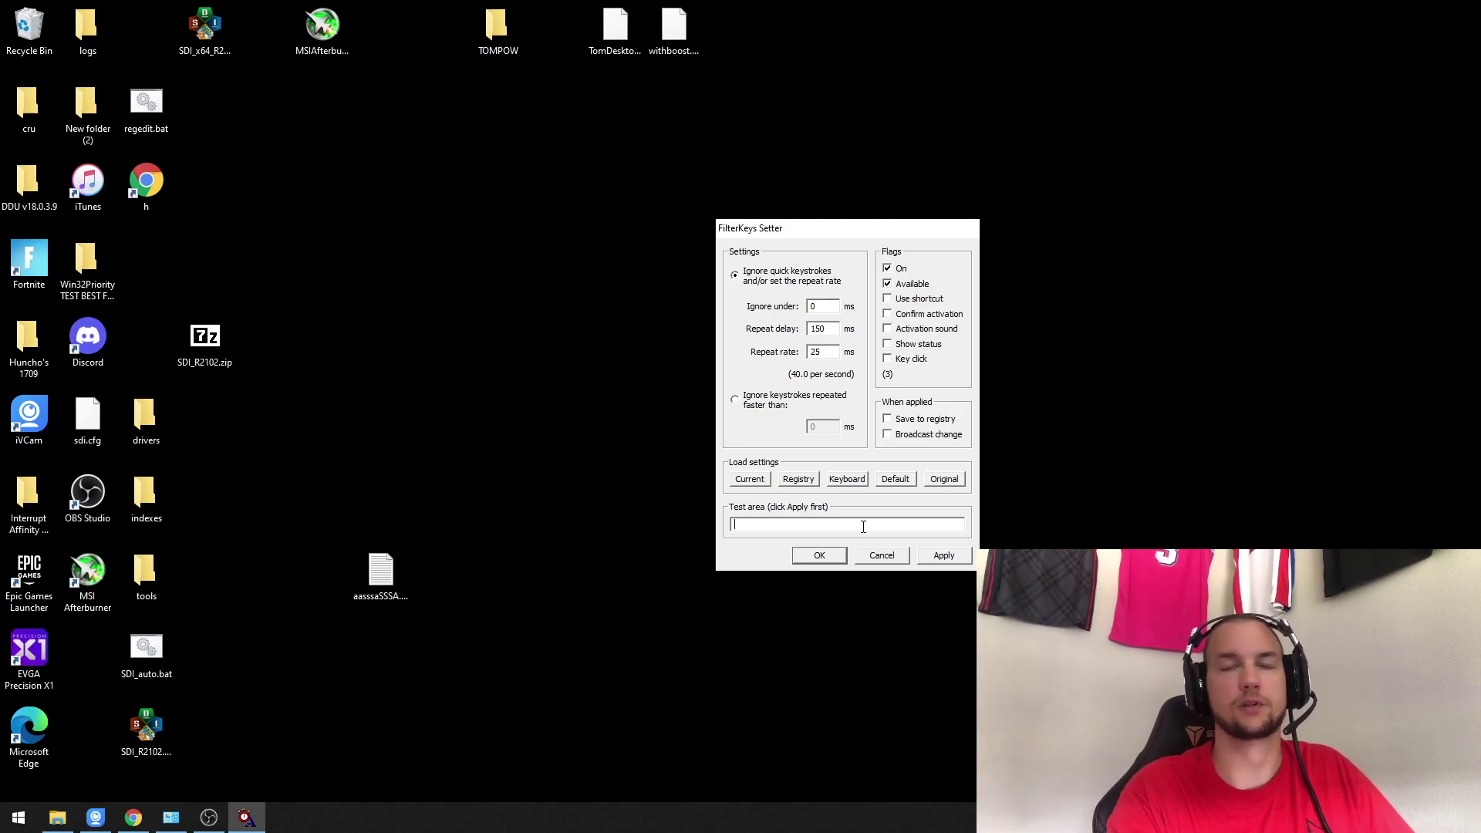
type("ffffffffff")
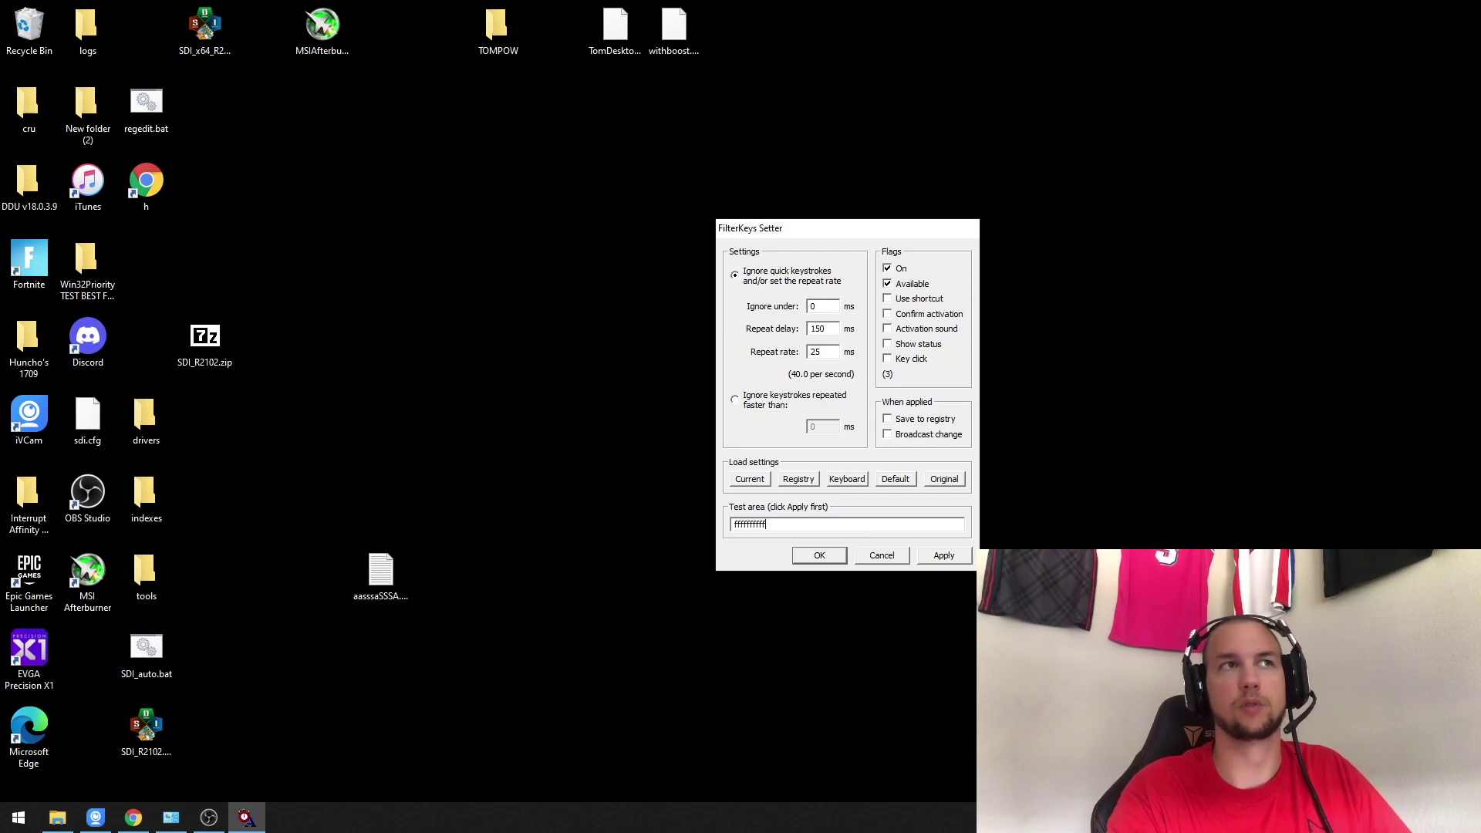
type("fffffffffffffffffffffffffffffffffffffffffffffffffff")
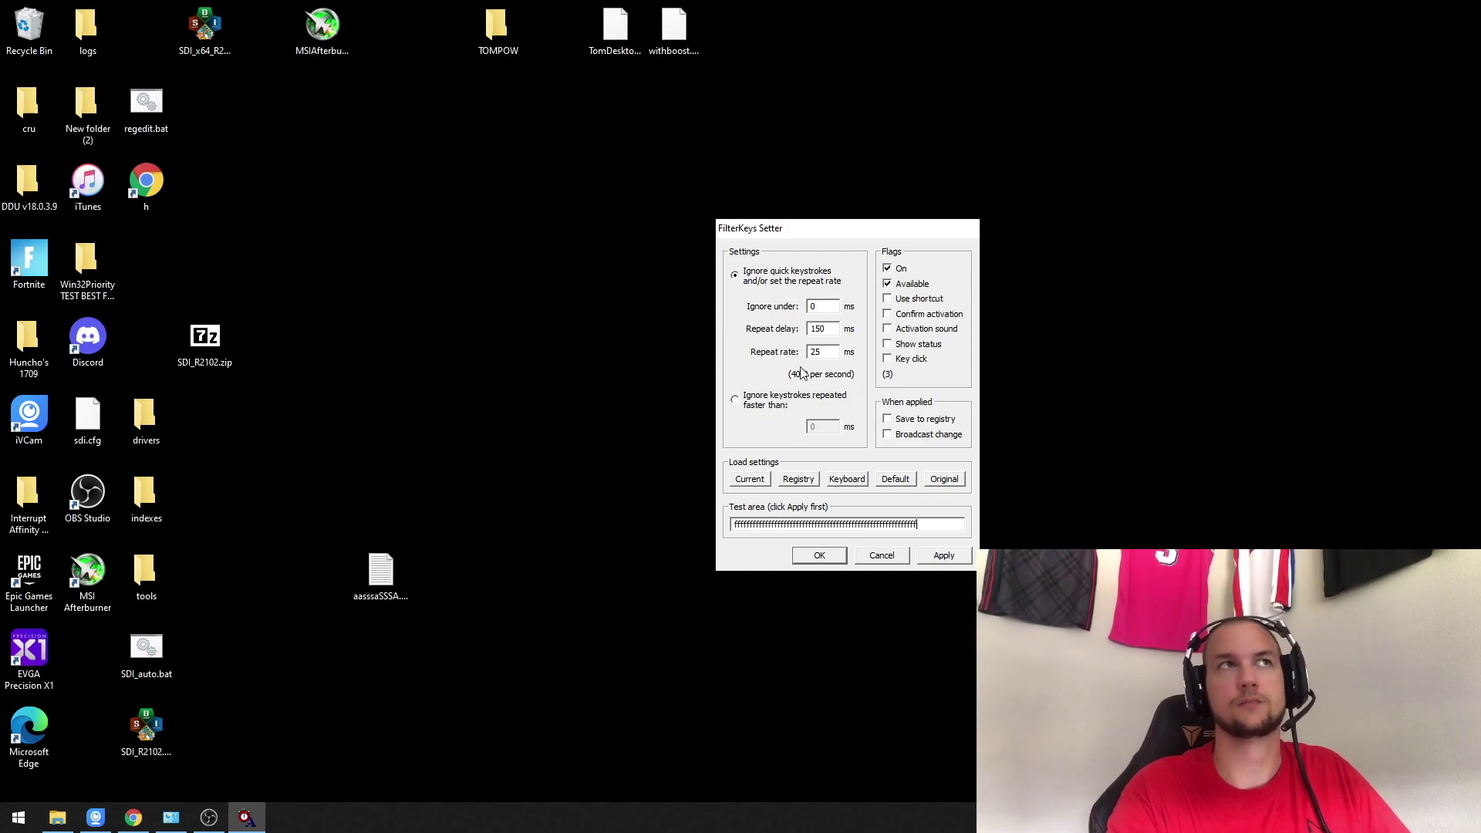
double_click(818, 328)
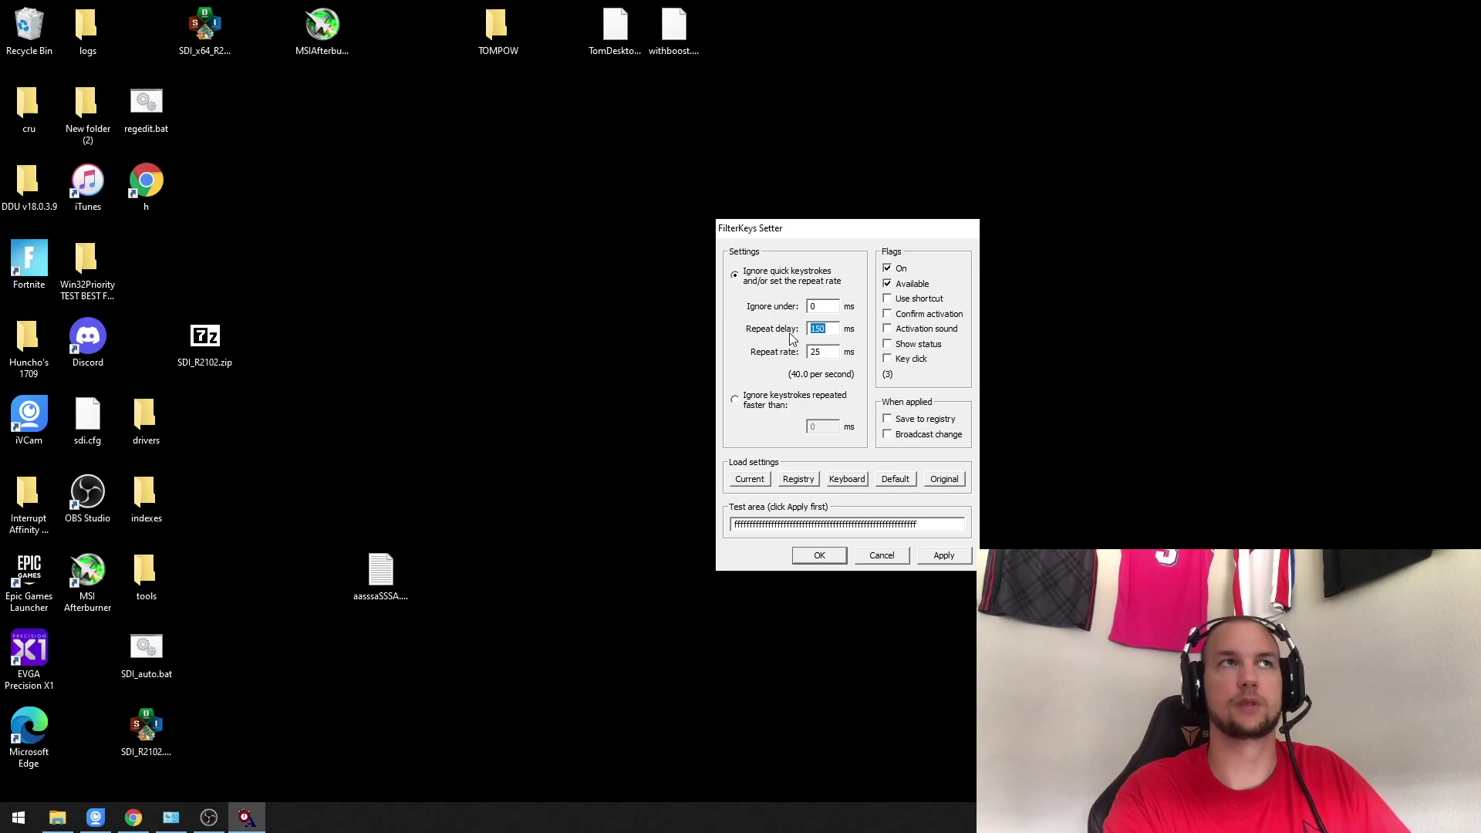
left_click_drag(948, 524, 733, 503)
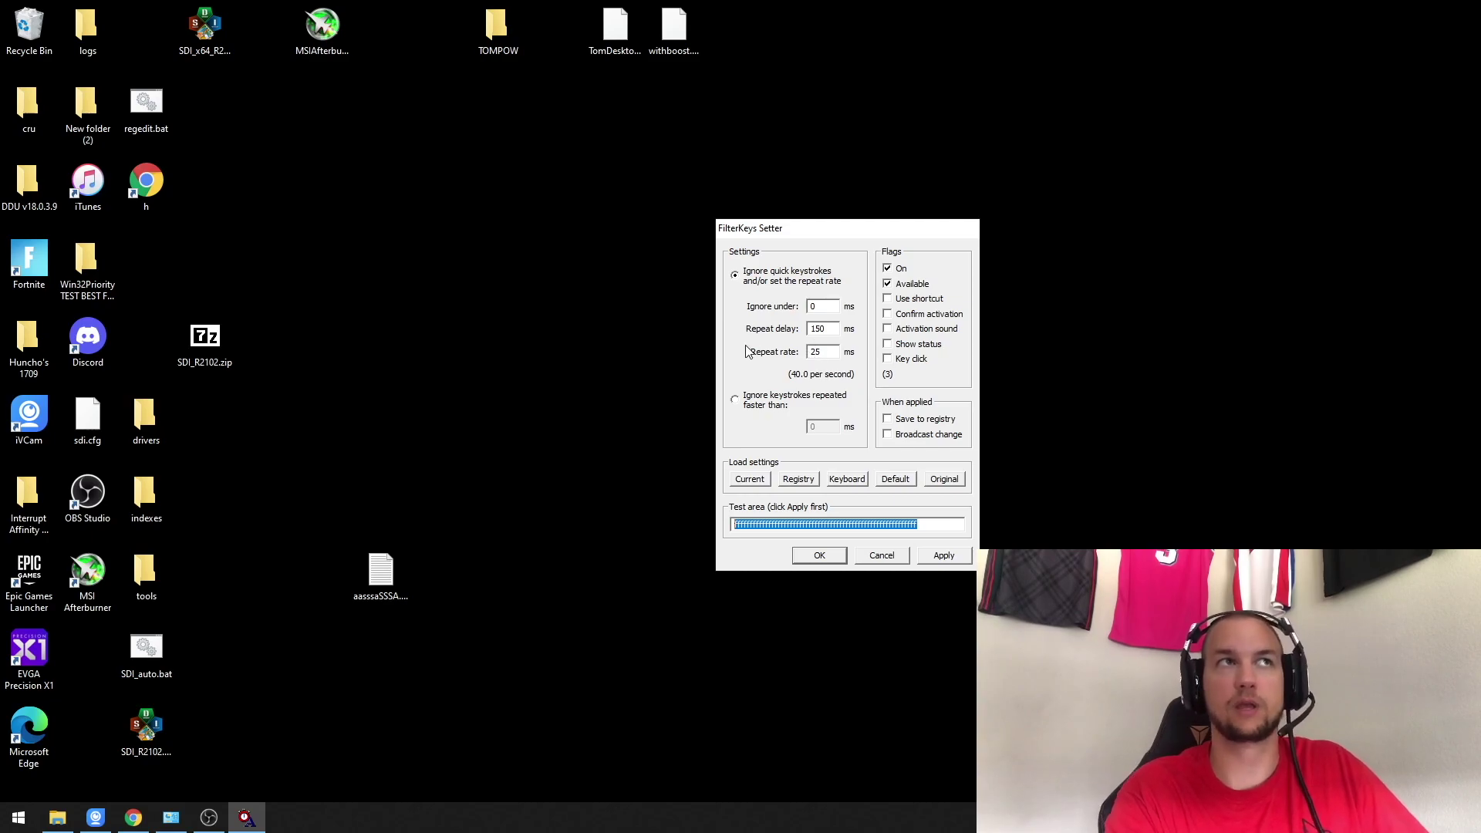
left_click(833, 325)
- Set the repeat delay to 15000 ms, clear the test area, apply, and test with g
type("00")
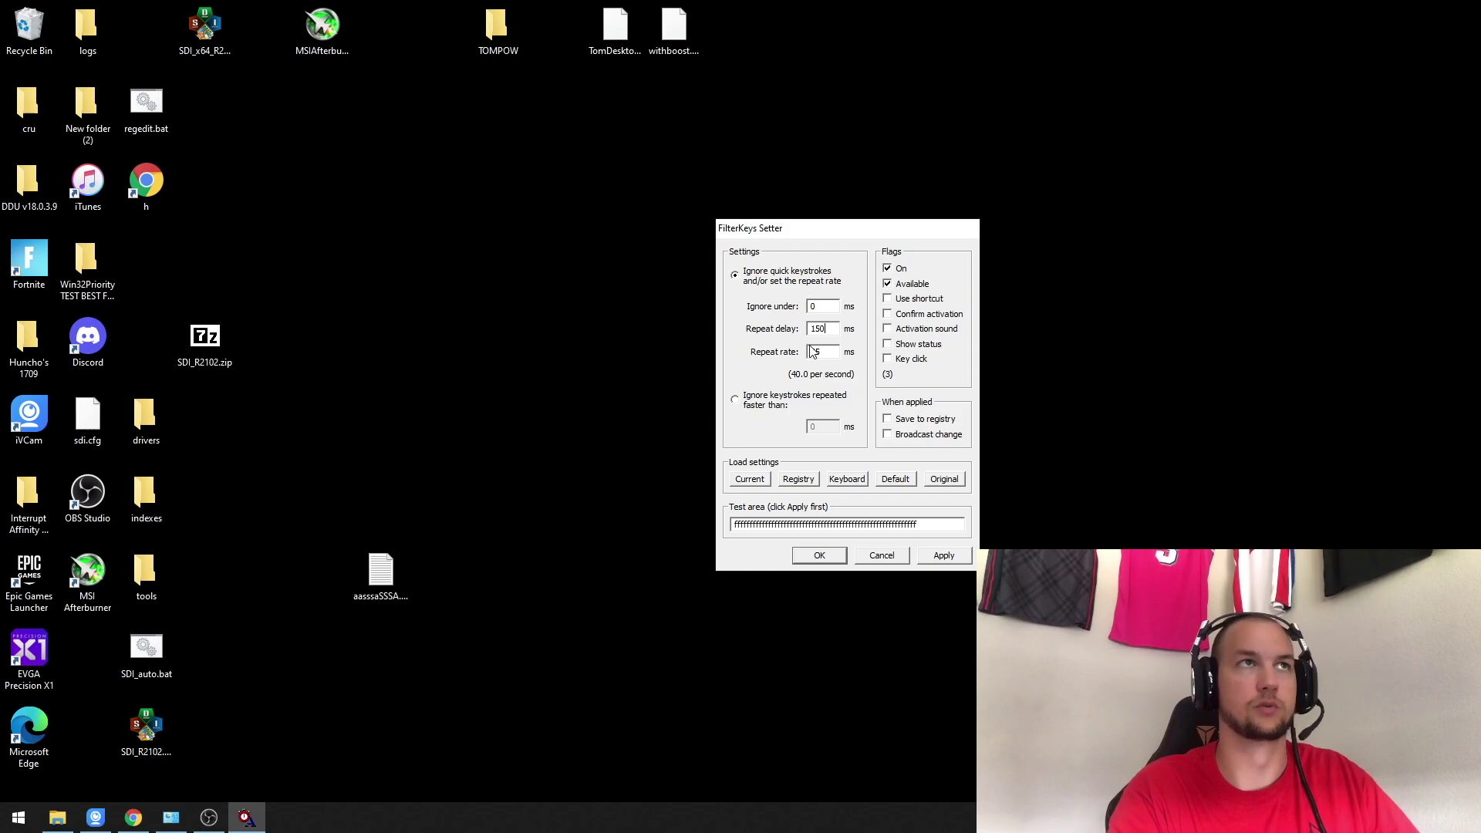
double_click(907, 531)
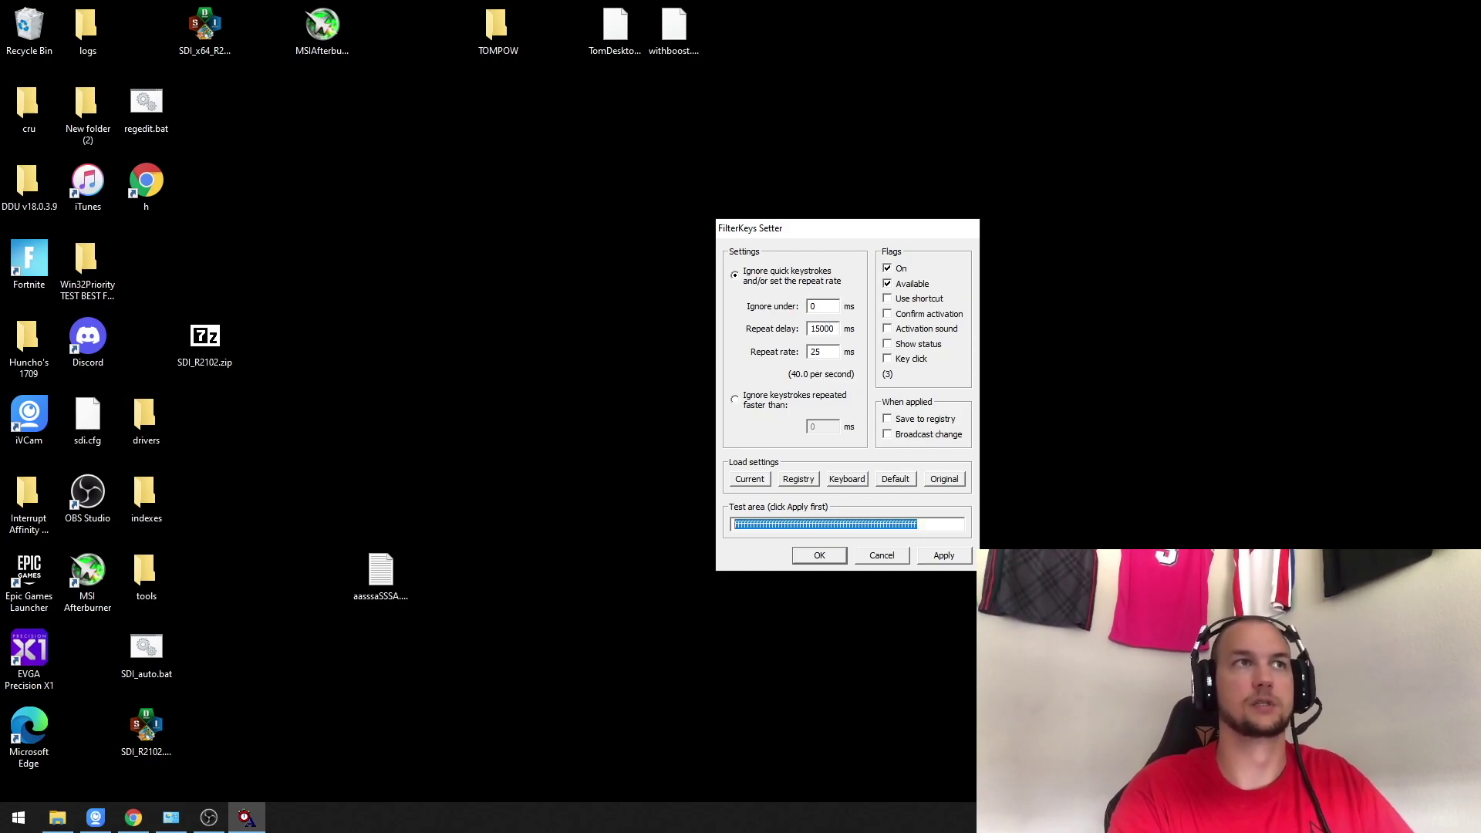
key("BackSpace")
left_click(942, 555)
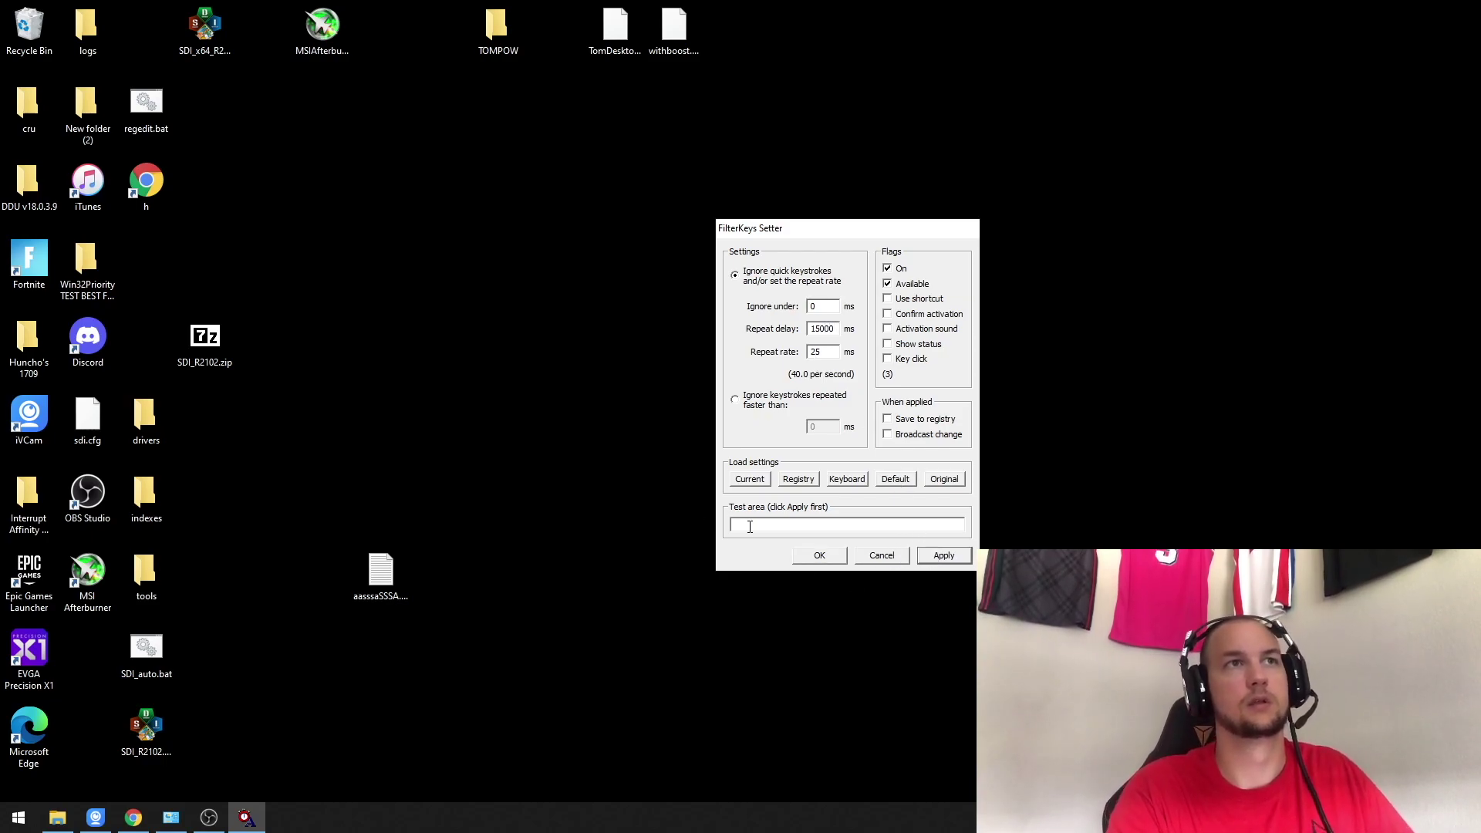
left_click(792, 526)
type("g")
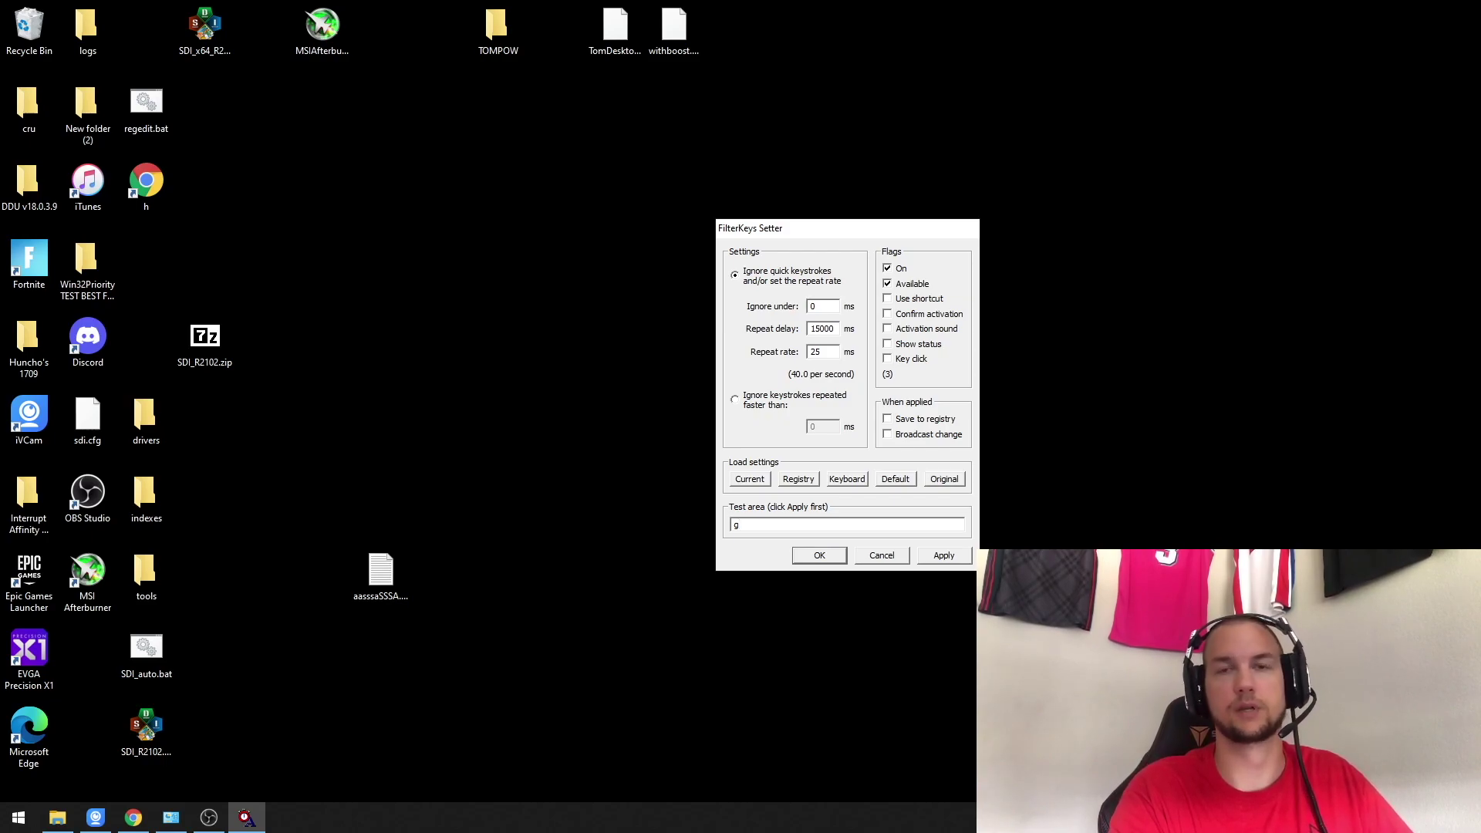
- Change the repeat delay to 50 ms, apply it, and test with repeated g characters
left_click_drag(837, 329, 823, 335)
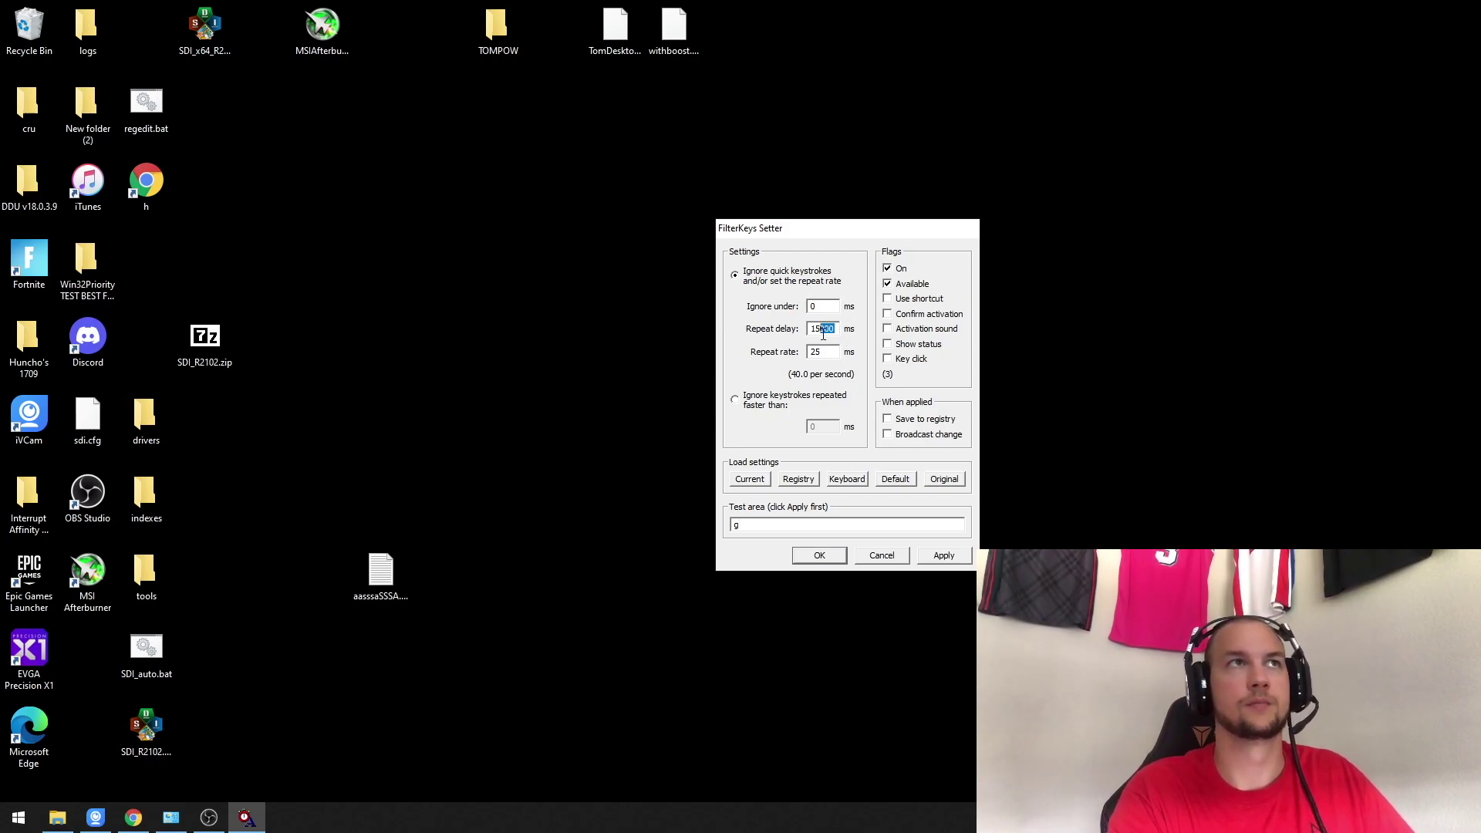
double_click(822, 331)
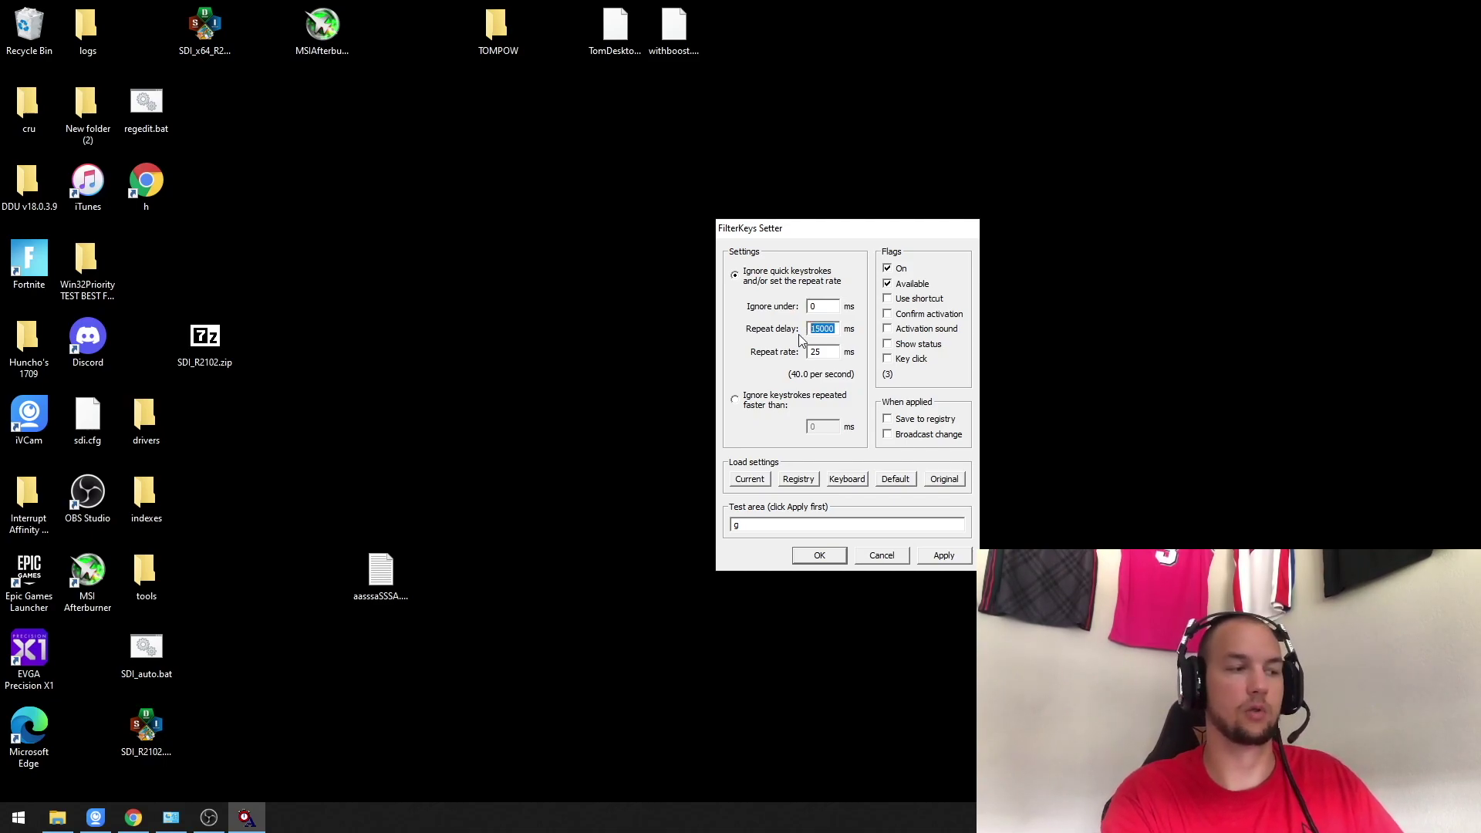
type("50")
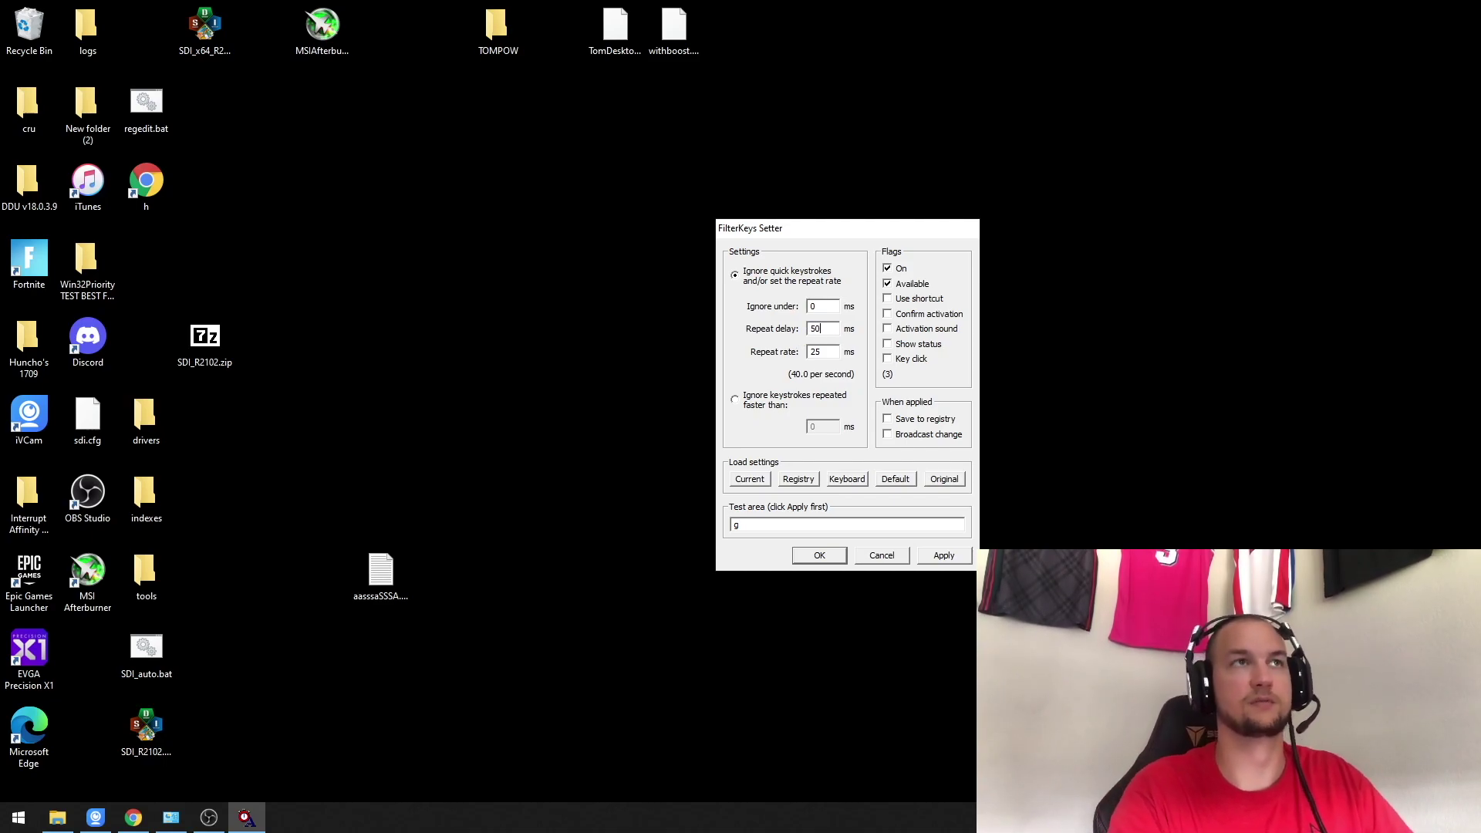
left_click(942, 556)
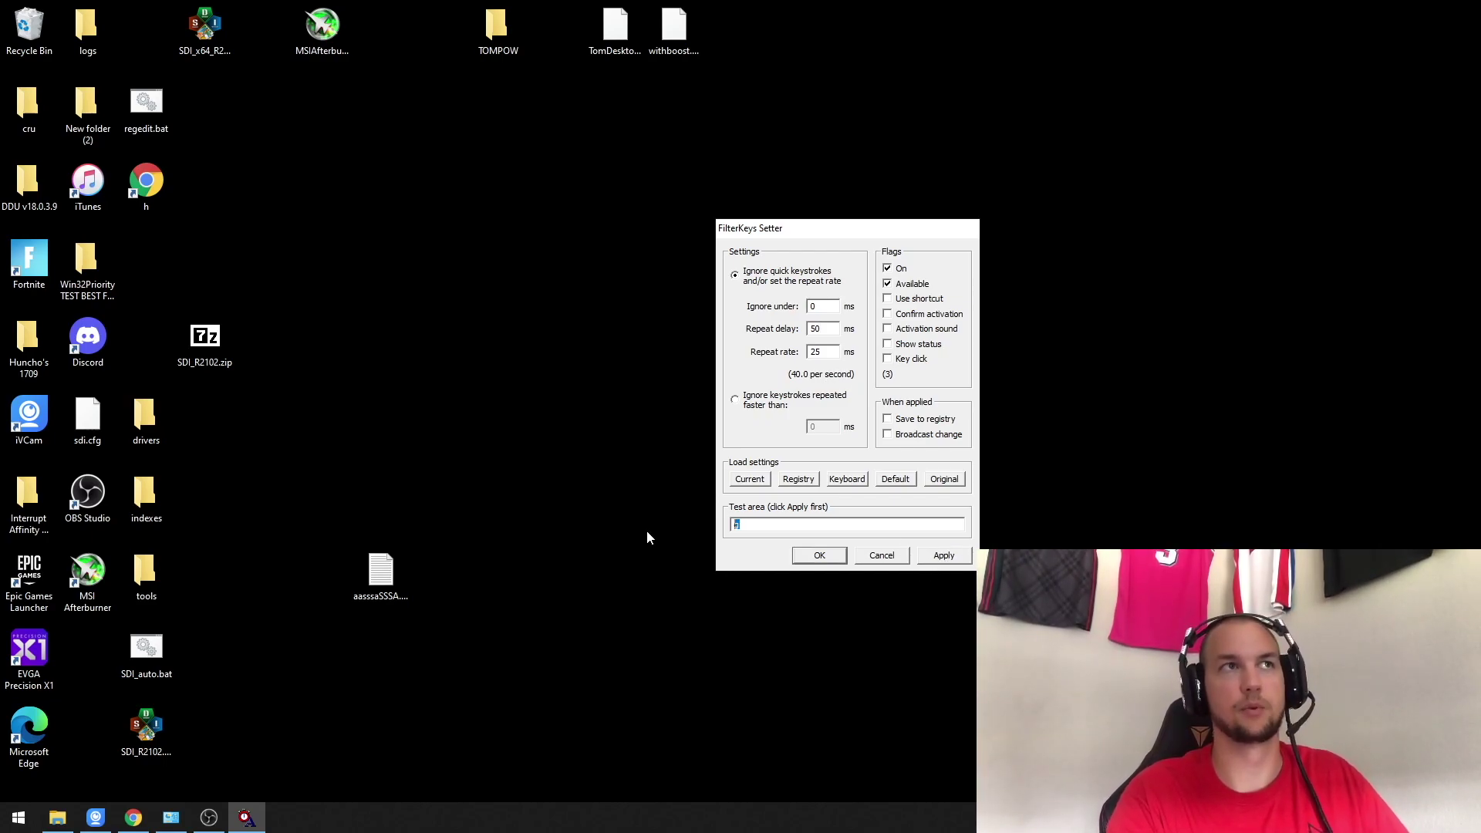
type("gggggggggggggg")
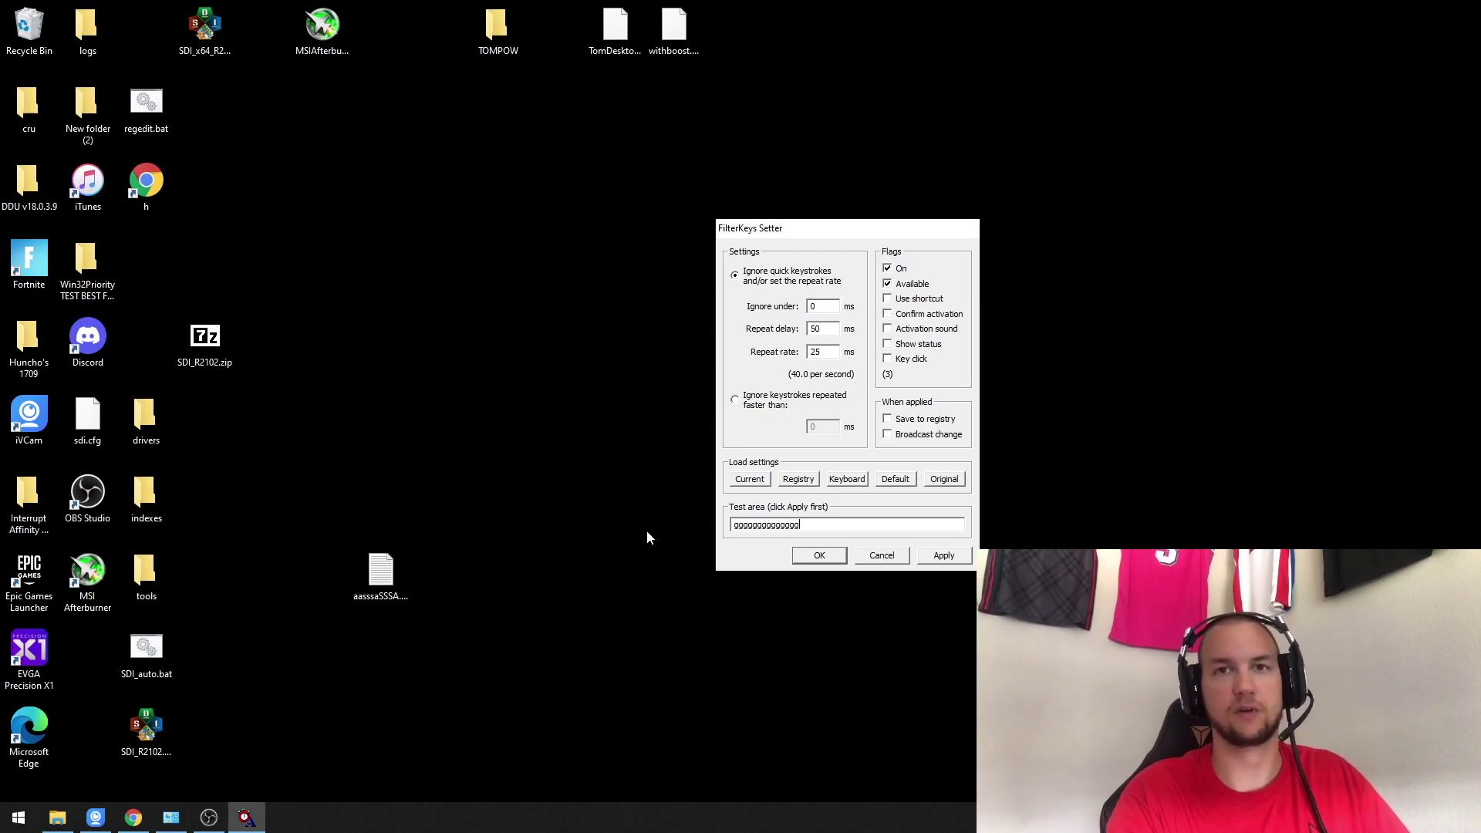
type("g")
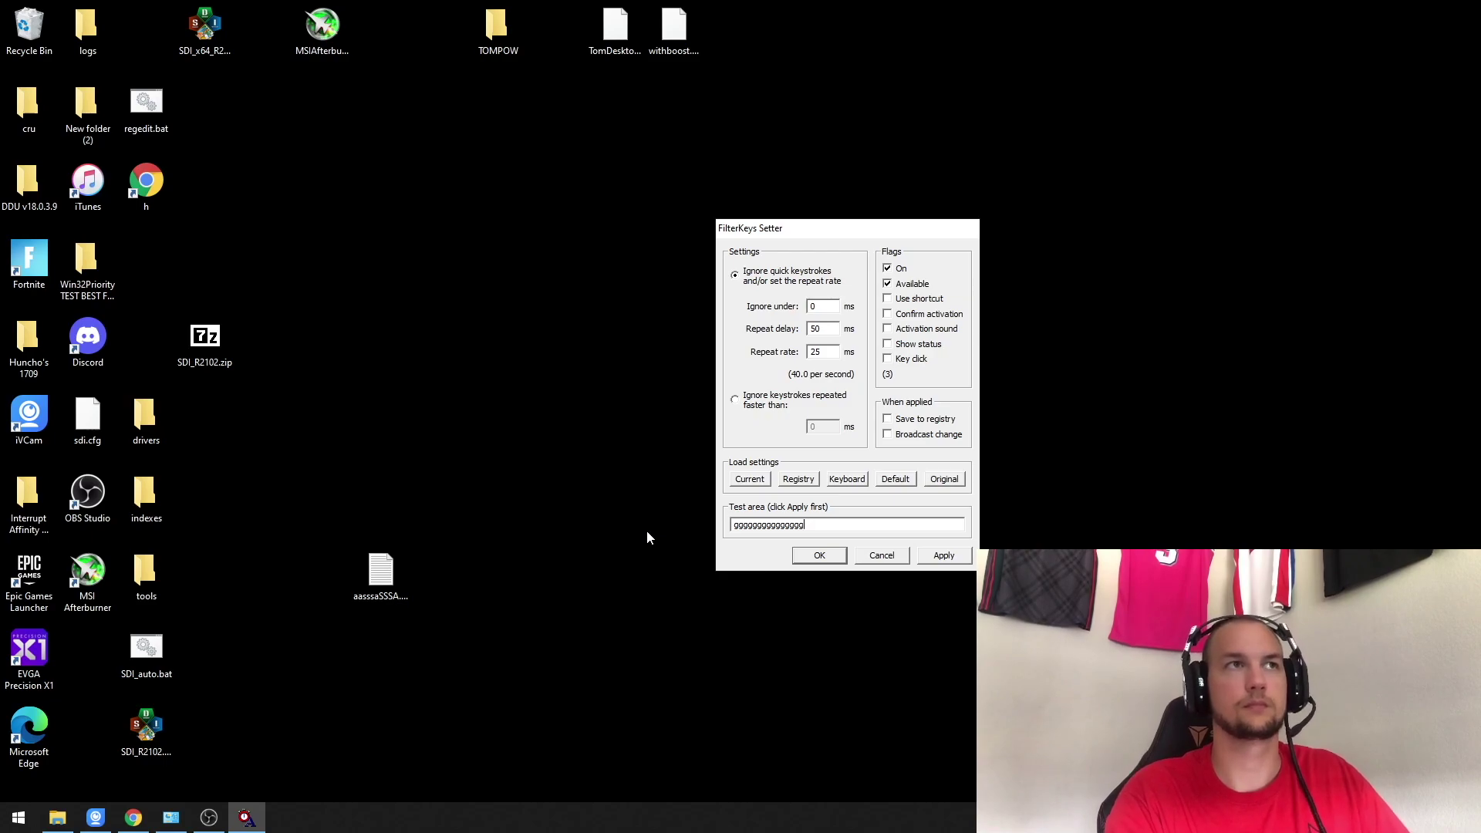
double_click(837, 330)
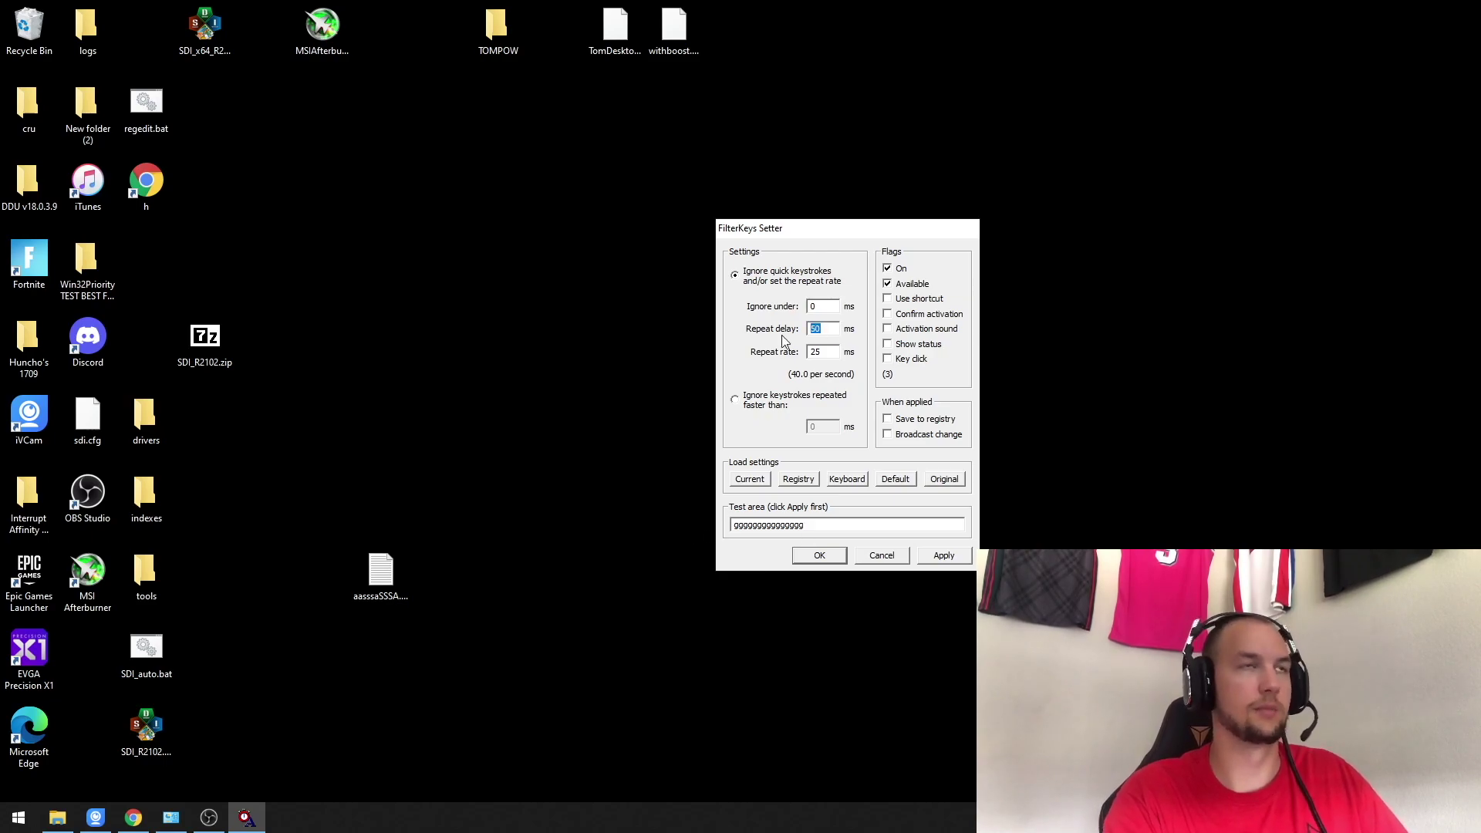
- Restore the repeat delay to 150 ms, clear the test area, and apply with Save to registry enabled
type("1")
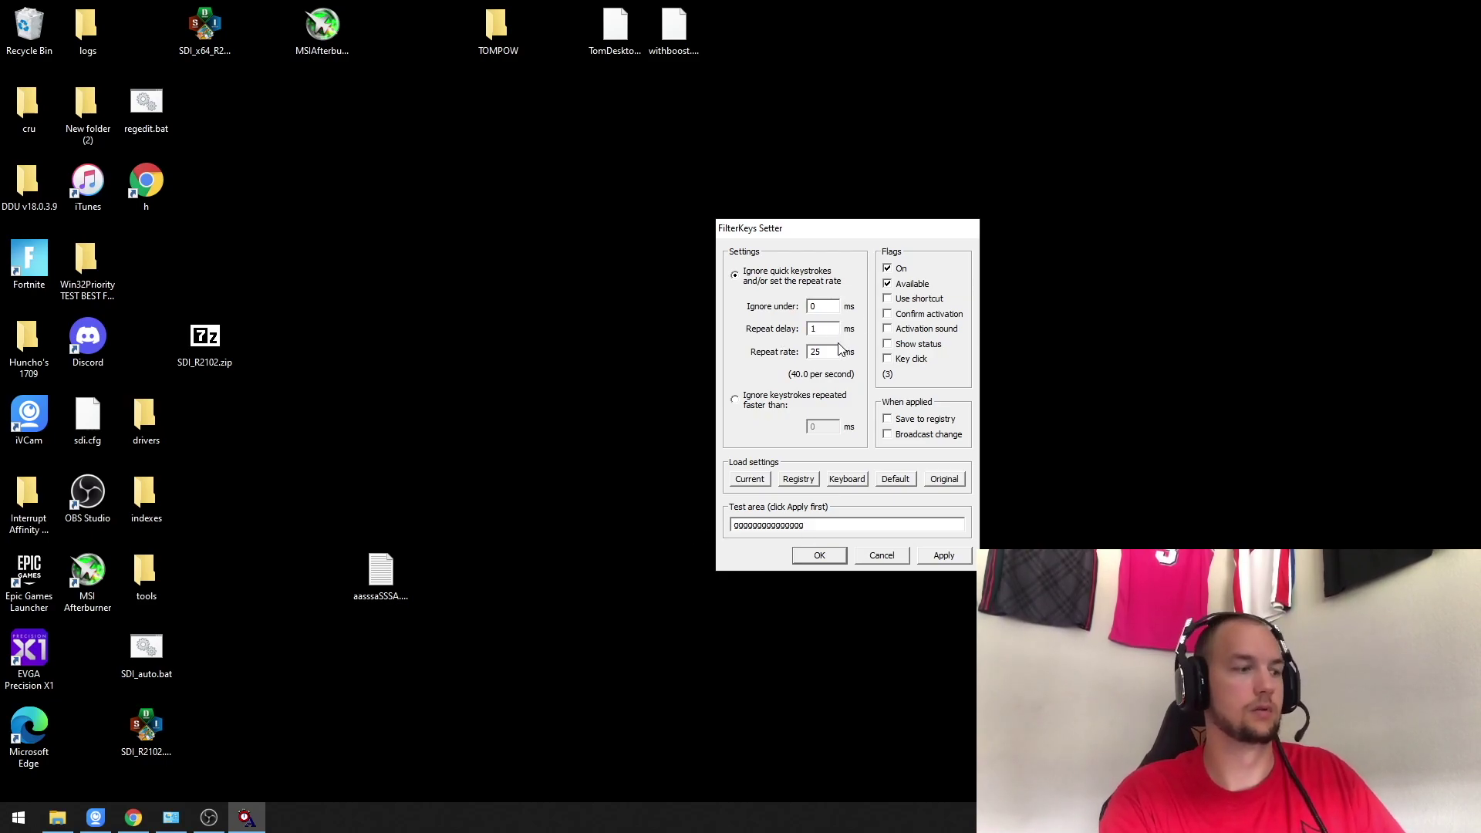
type("55")
key("BackSpace")
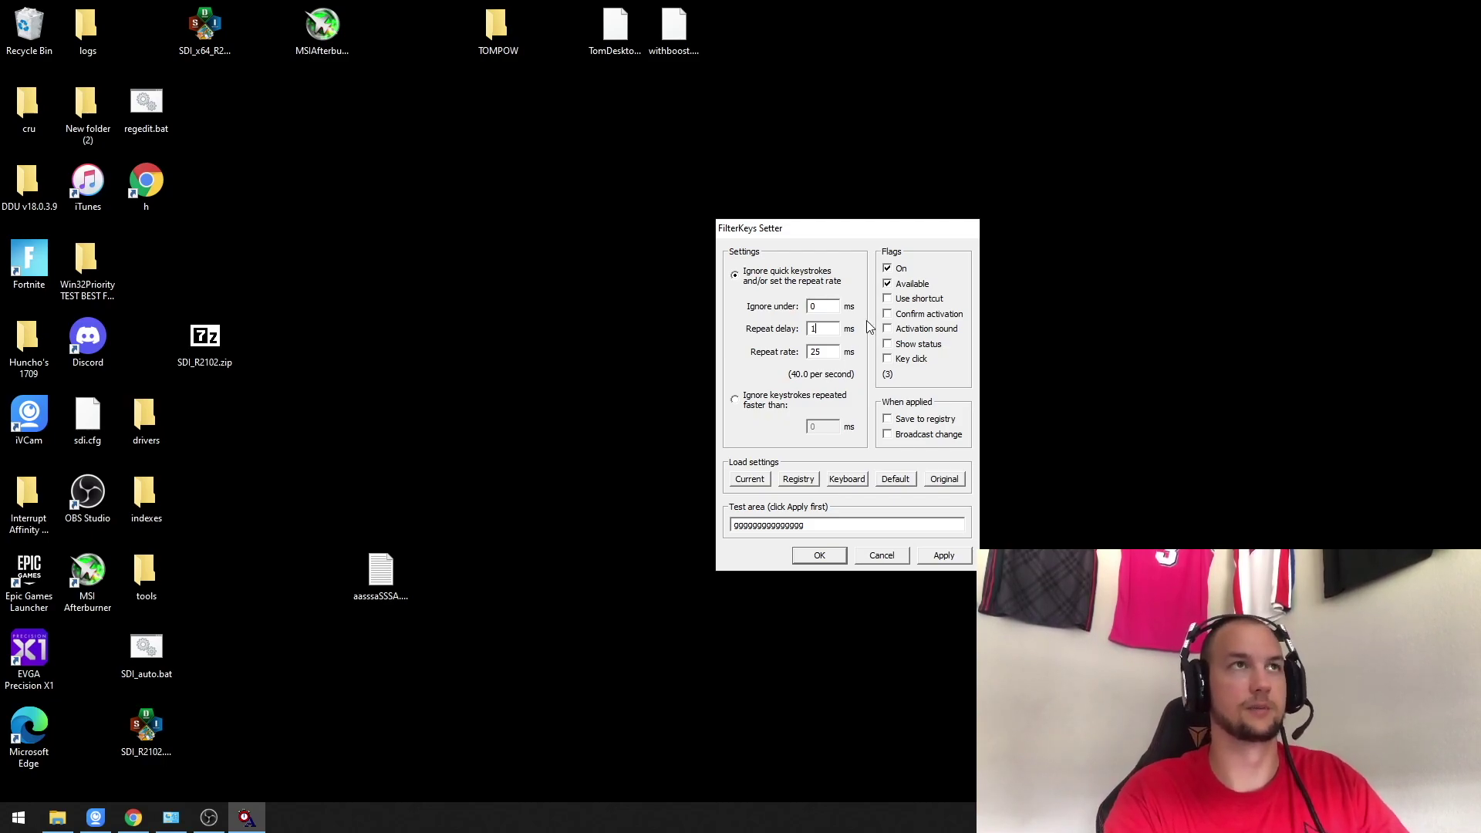
key("BackSpace")
key("BackSpace")
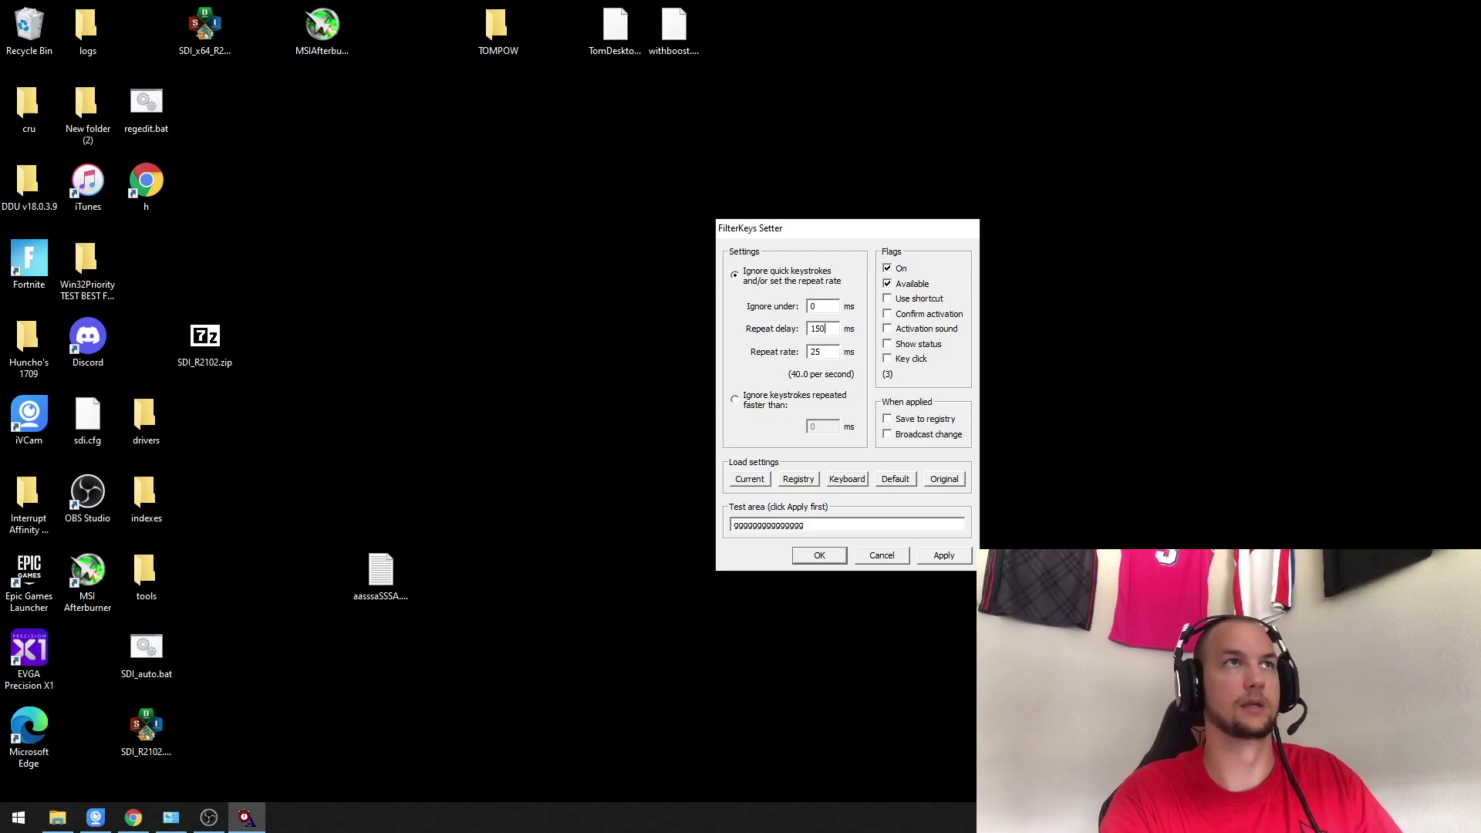
key("BackSpace")
key("BackSpace")
key("BackSpace")
key("BackSpace")
key("BackSpace")
key("BackSpace")
key("BackSpace")
key("BackSpace")
key("BackSpace")
key("BackSpace")
key("BackSpace")
key("BackSpace")
key("BackSpace")
key("BackSpace")
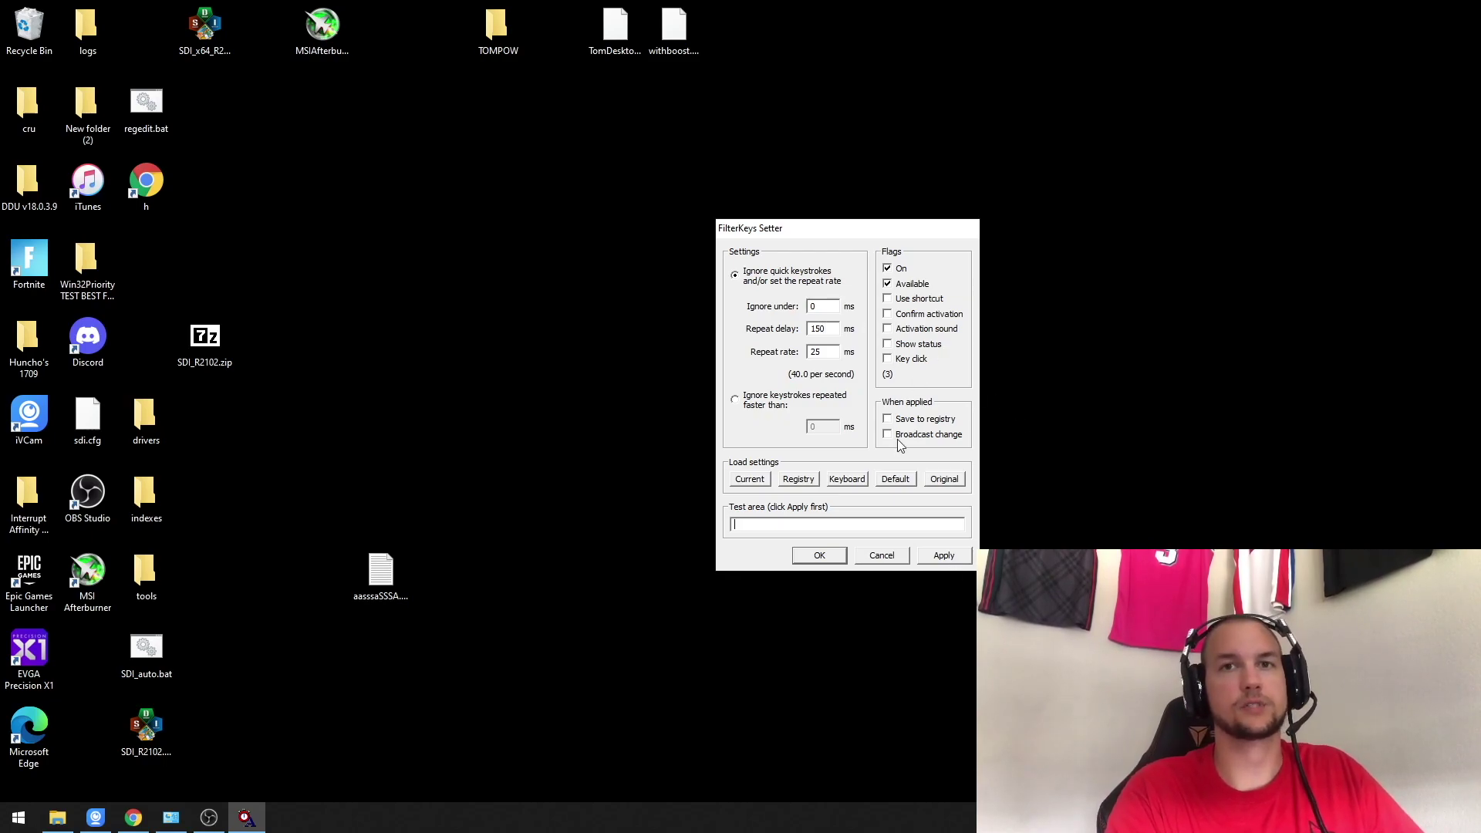
left_click(893, 425)
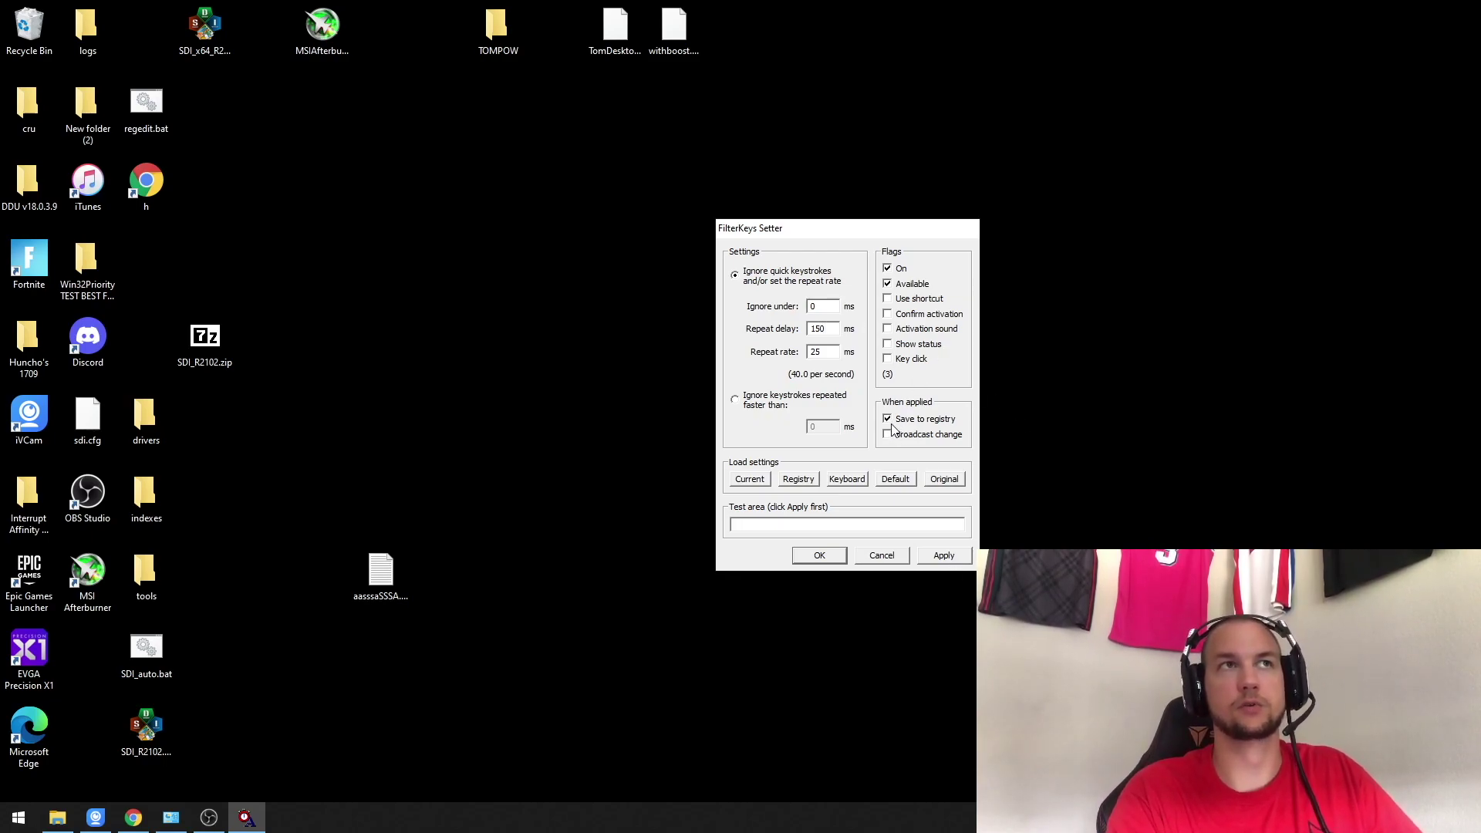
left_click(935, 562)
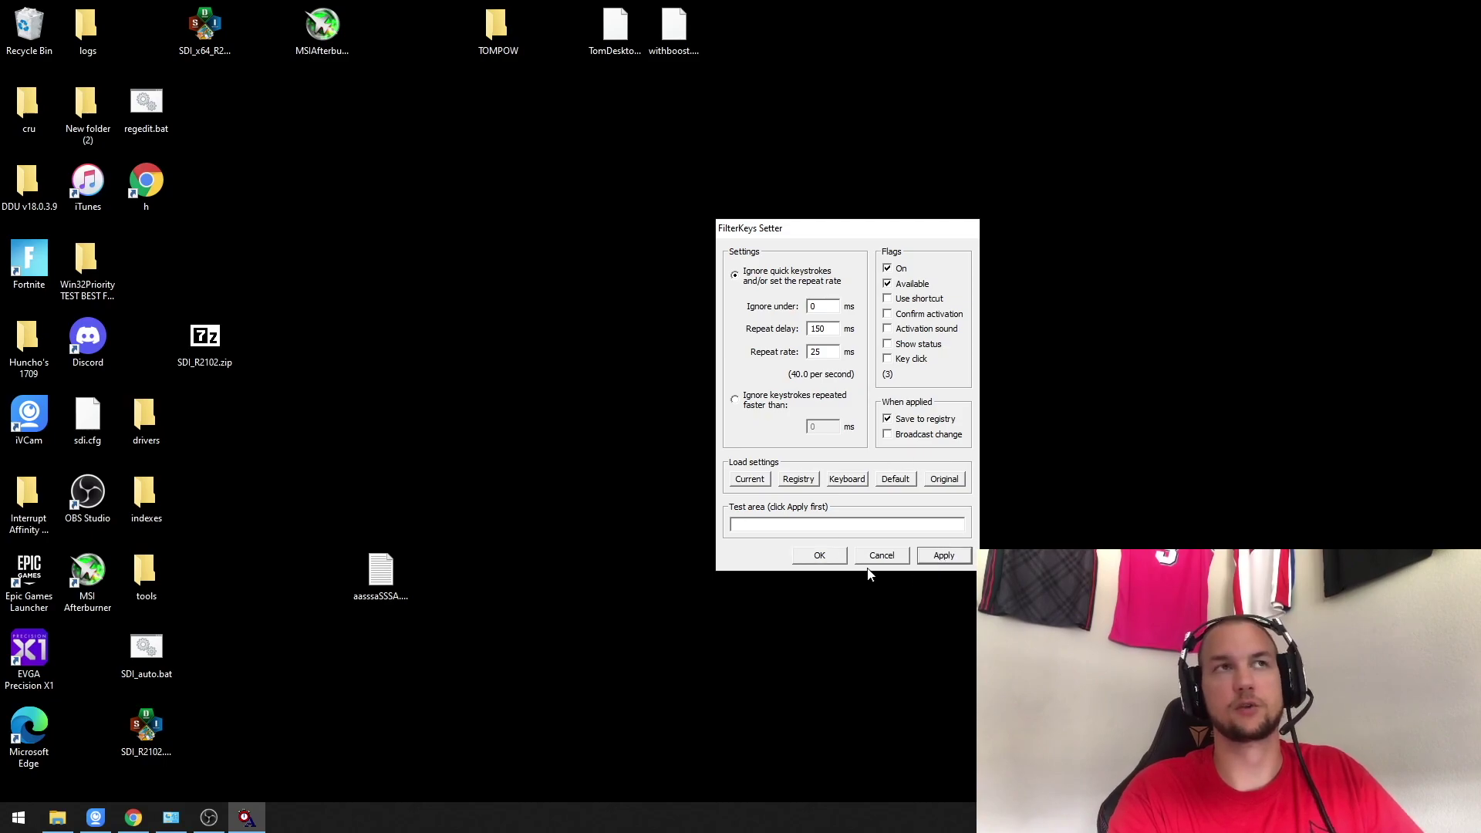
right_click(18, 817)
- Launch Registry Editor with the regedit command from the Run prompt
left_click(34, 739)
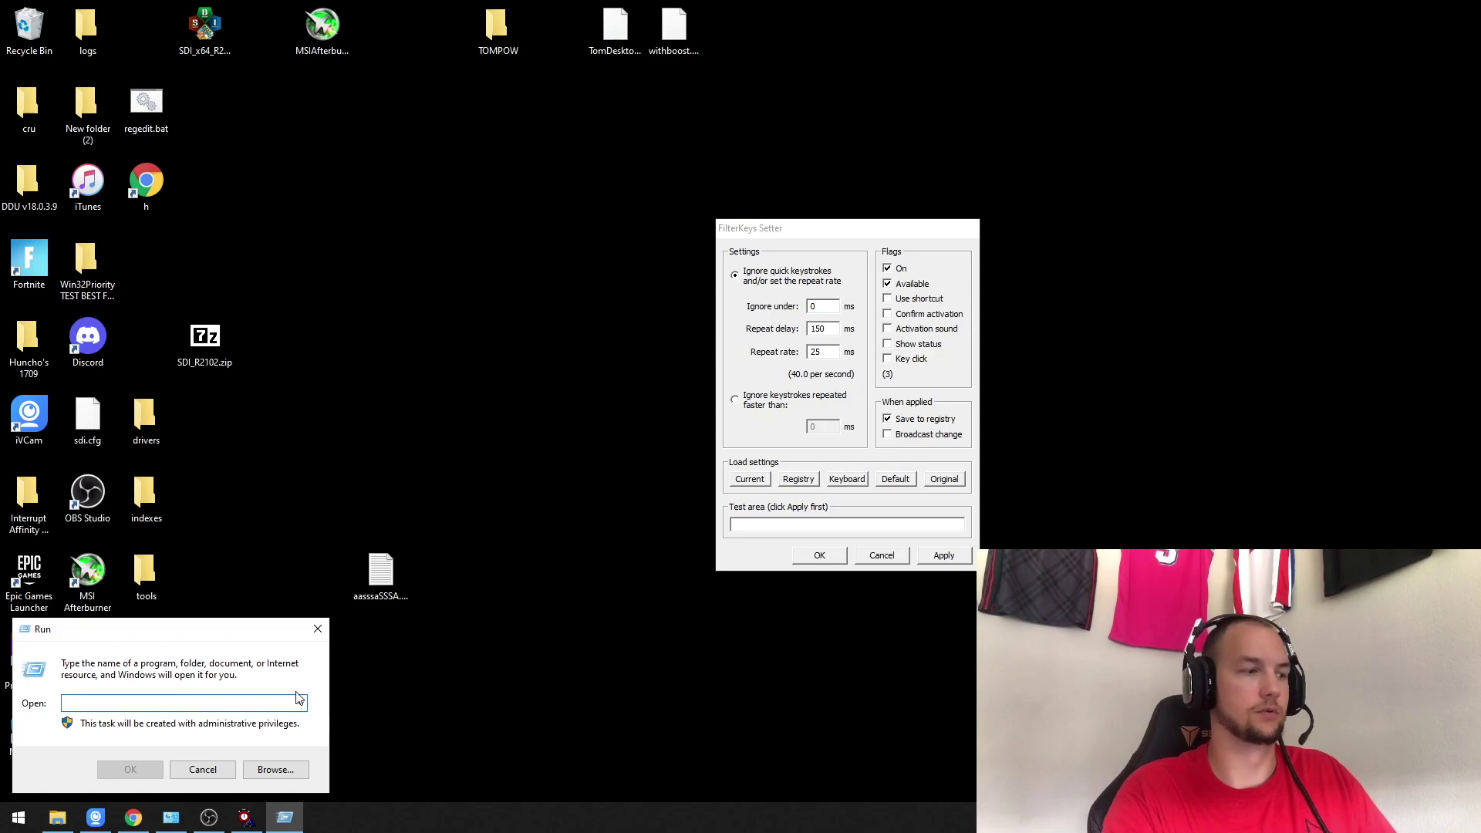
type("regedit")
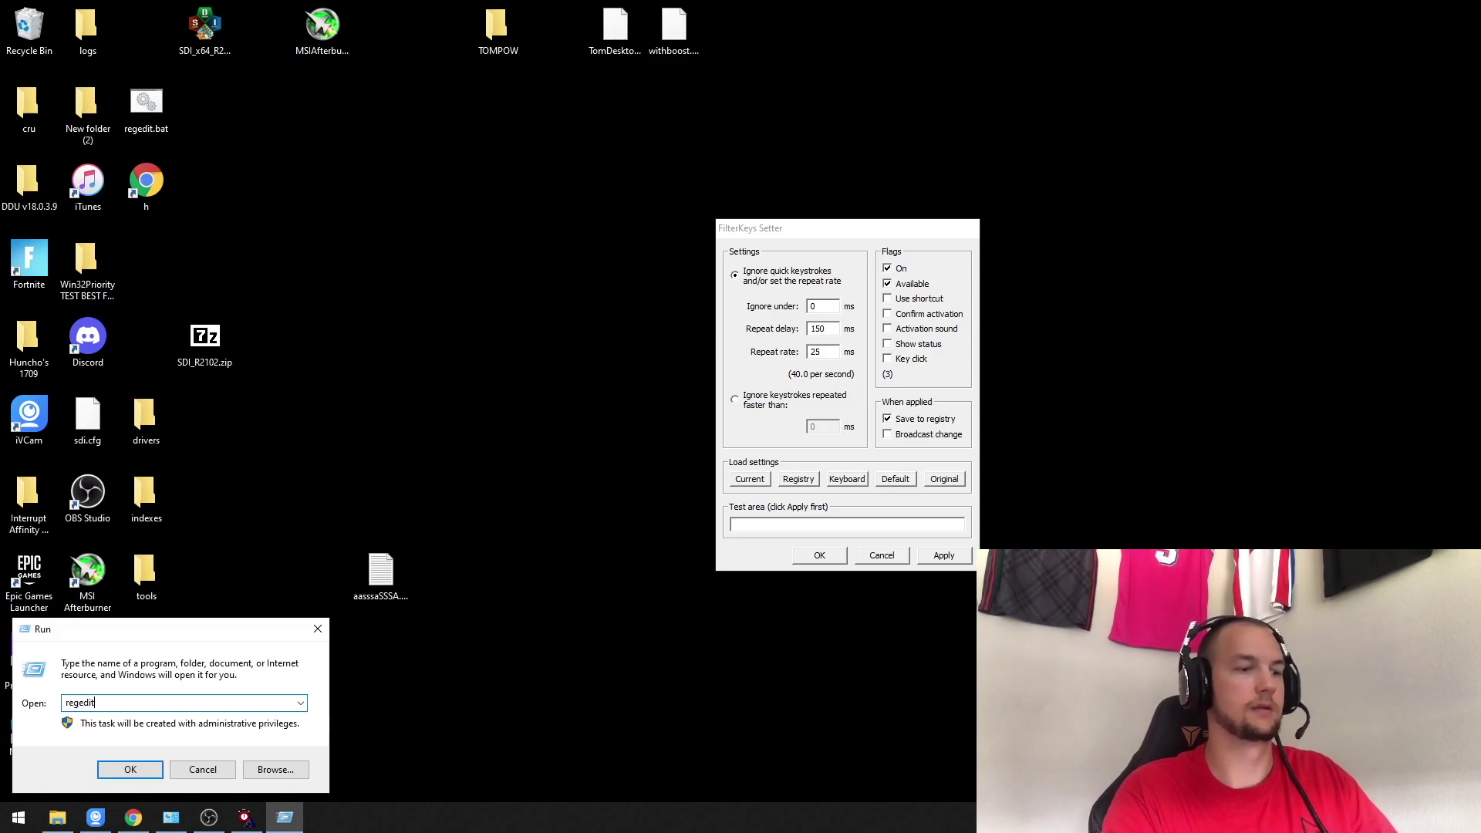
key("Return")
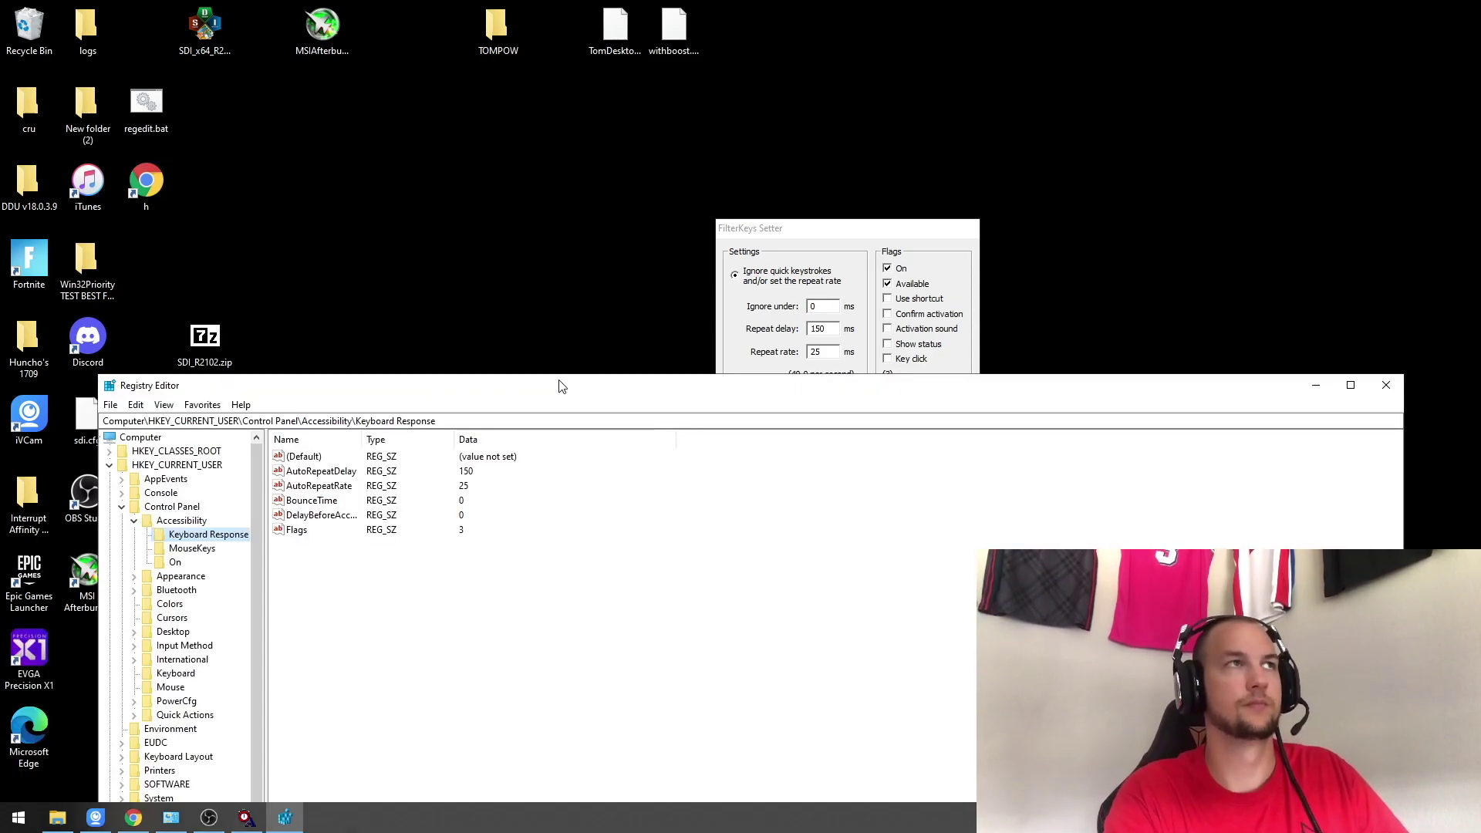
left_click_drag(561, 385, 702, 303)
- Delete the Keyboard Response key under Accessibility and collapse HKEY_CURRENT_USER
right_click(326, 456)
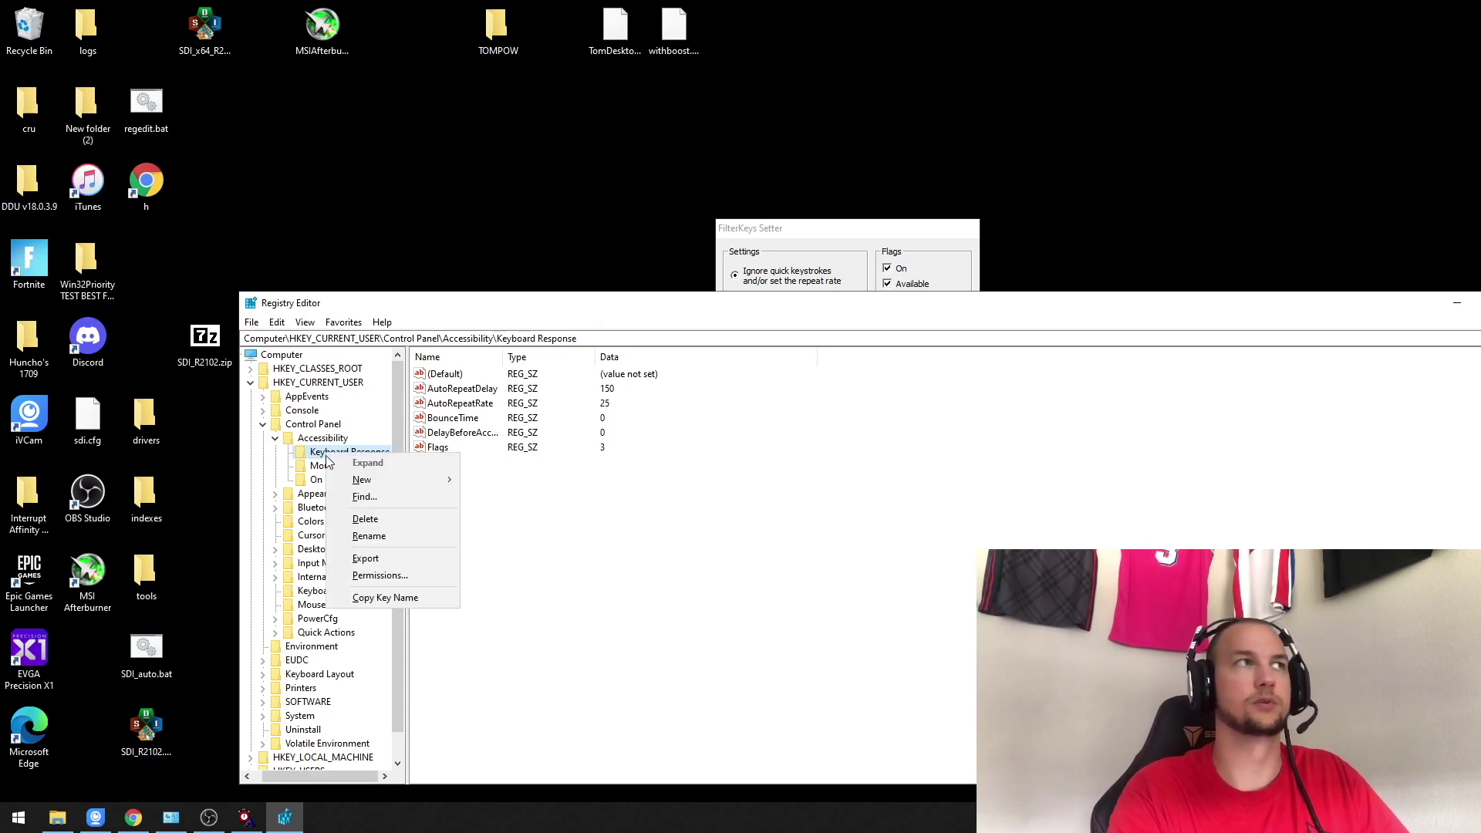
left_click(364, 520)
left_click(806, 412)
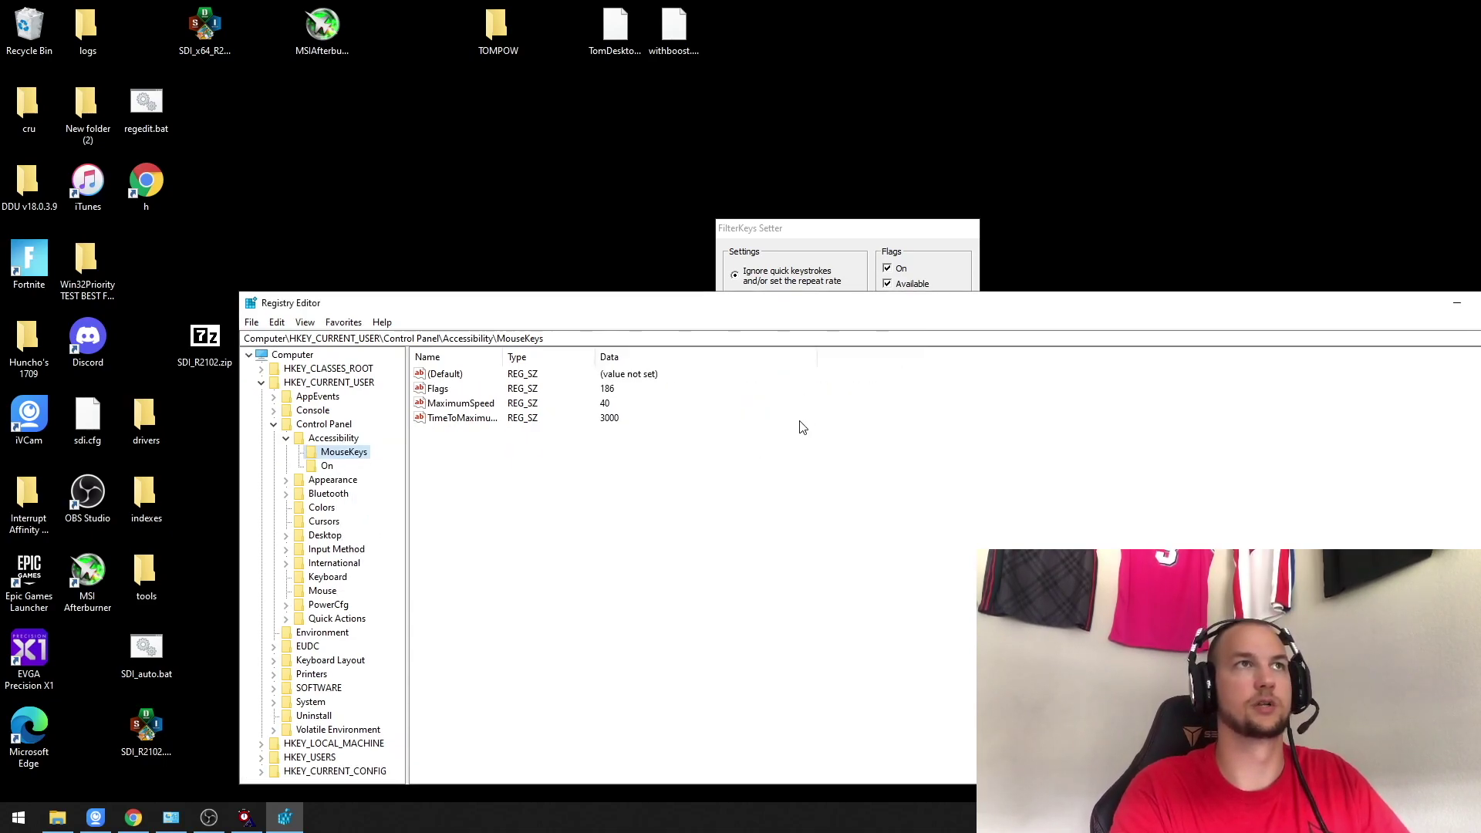
left_click(333, 438)
left_click(262, 382)
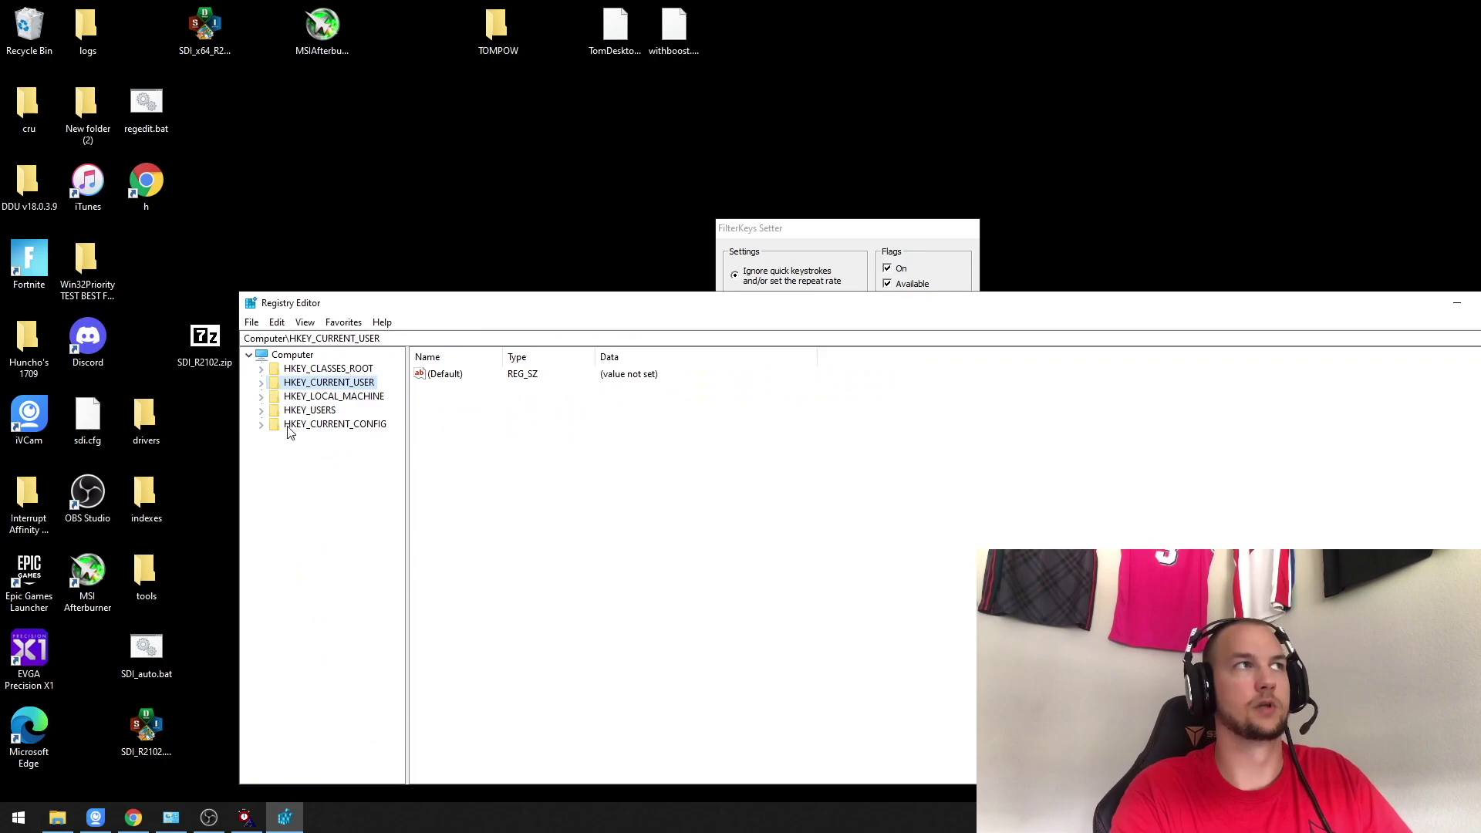
- Expand HKEY_CURRENT_USER > Control Panel > Accessibility to show only MouseKeys and On
left_click(262, 384)
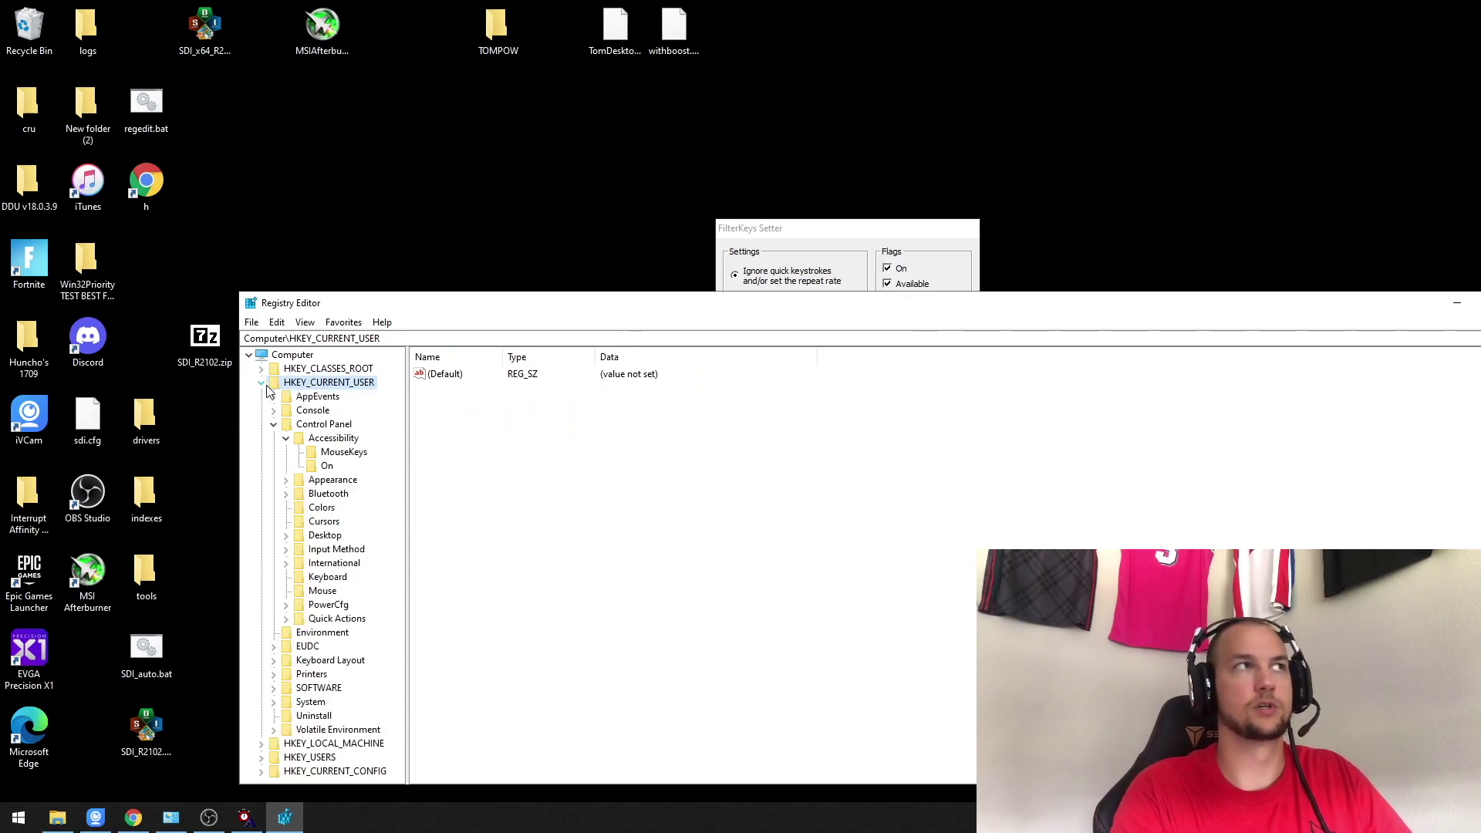
left_click(274, 425)
left_click(322, 425)
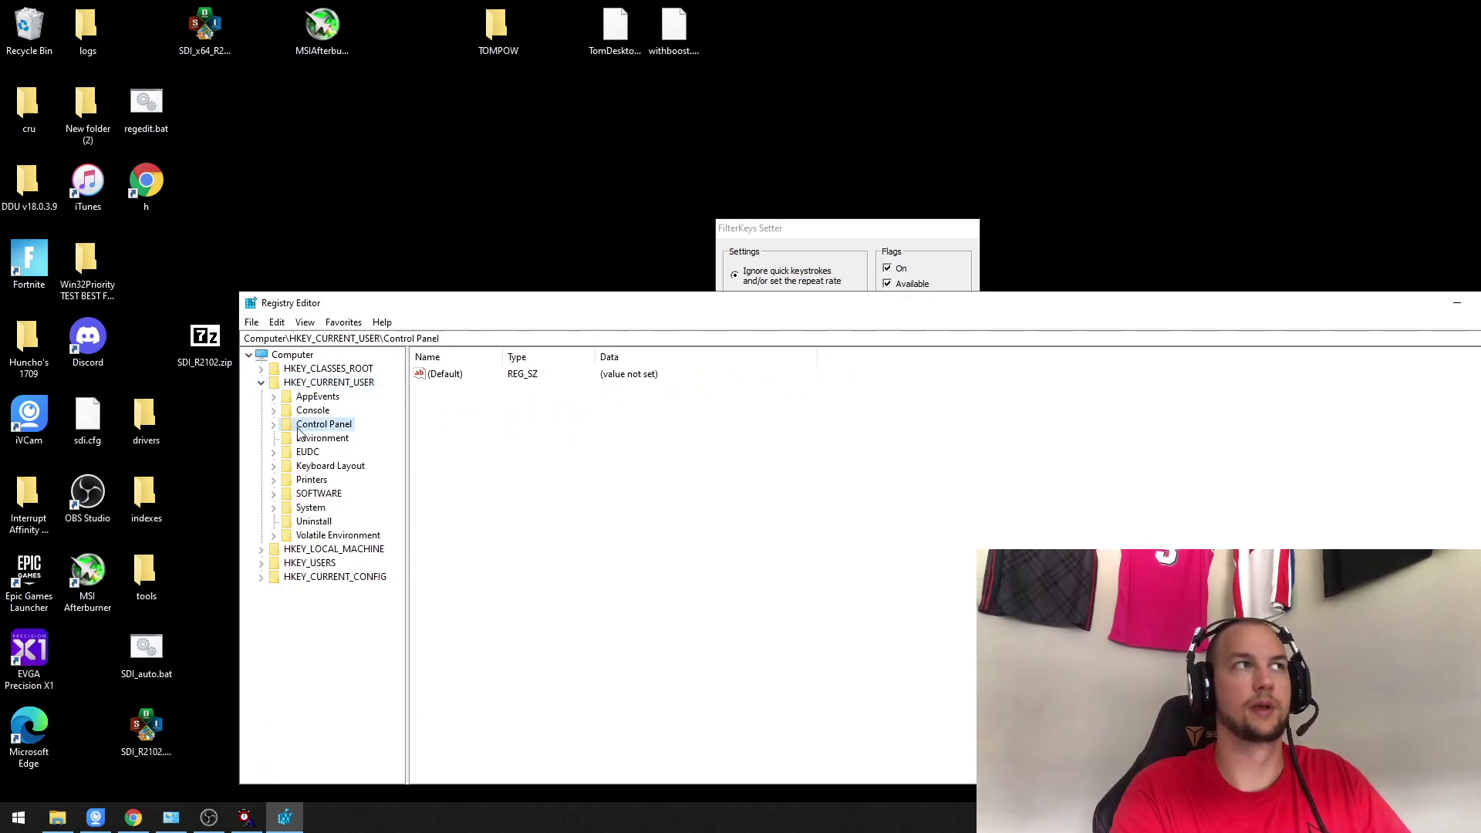
double_click(299, 429)
left_click(286, 438)
left_click(327, 440)
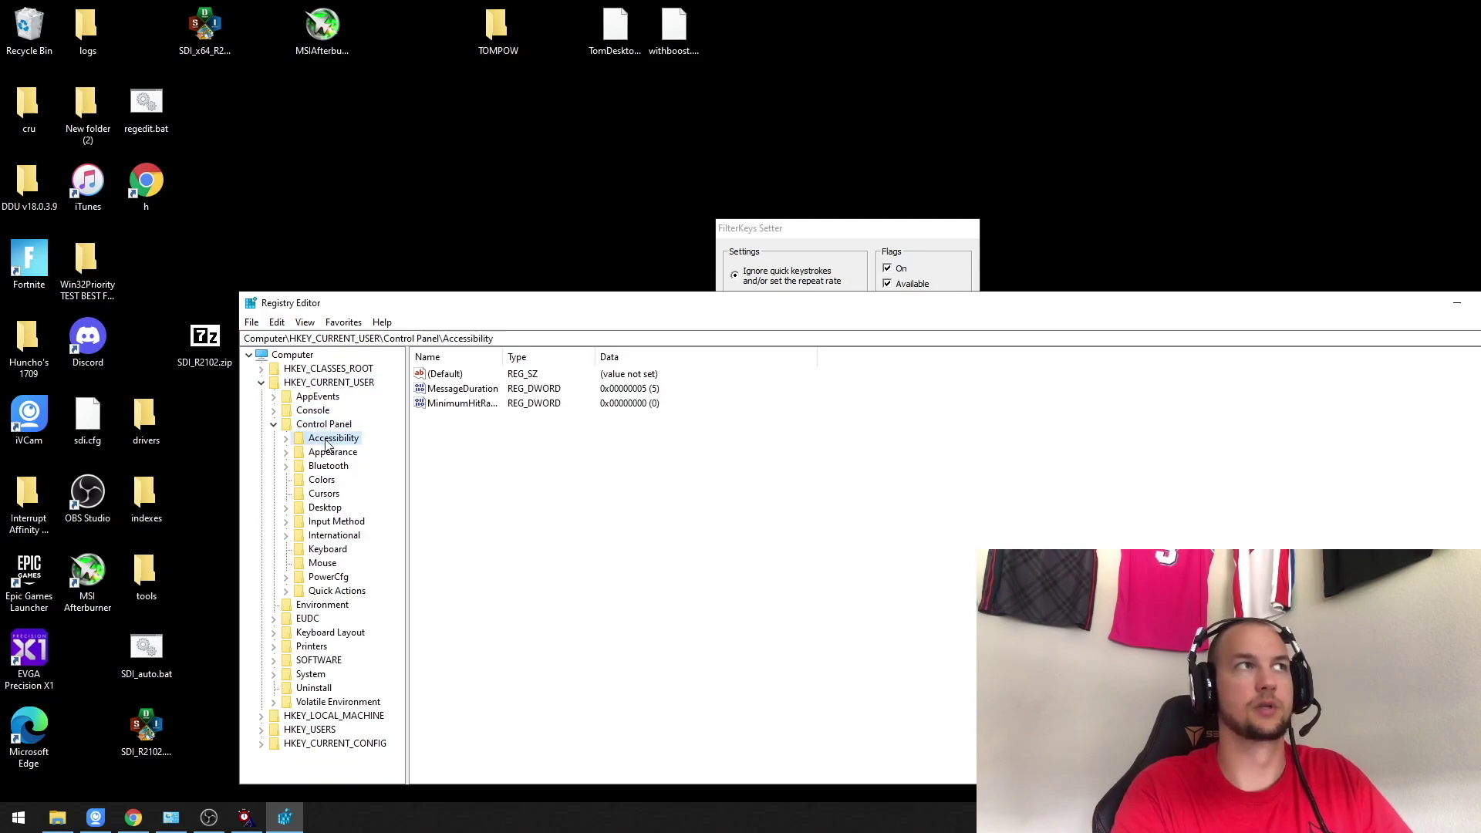
double_click(327, 441)
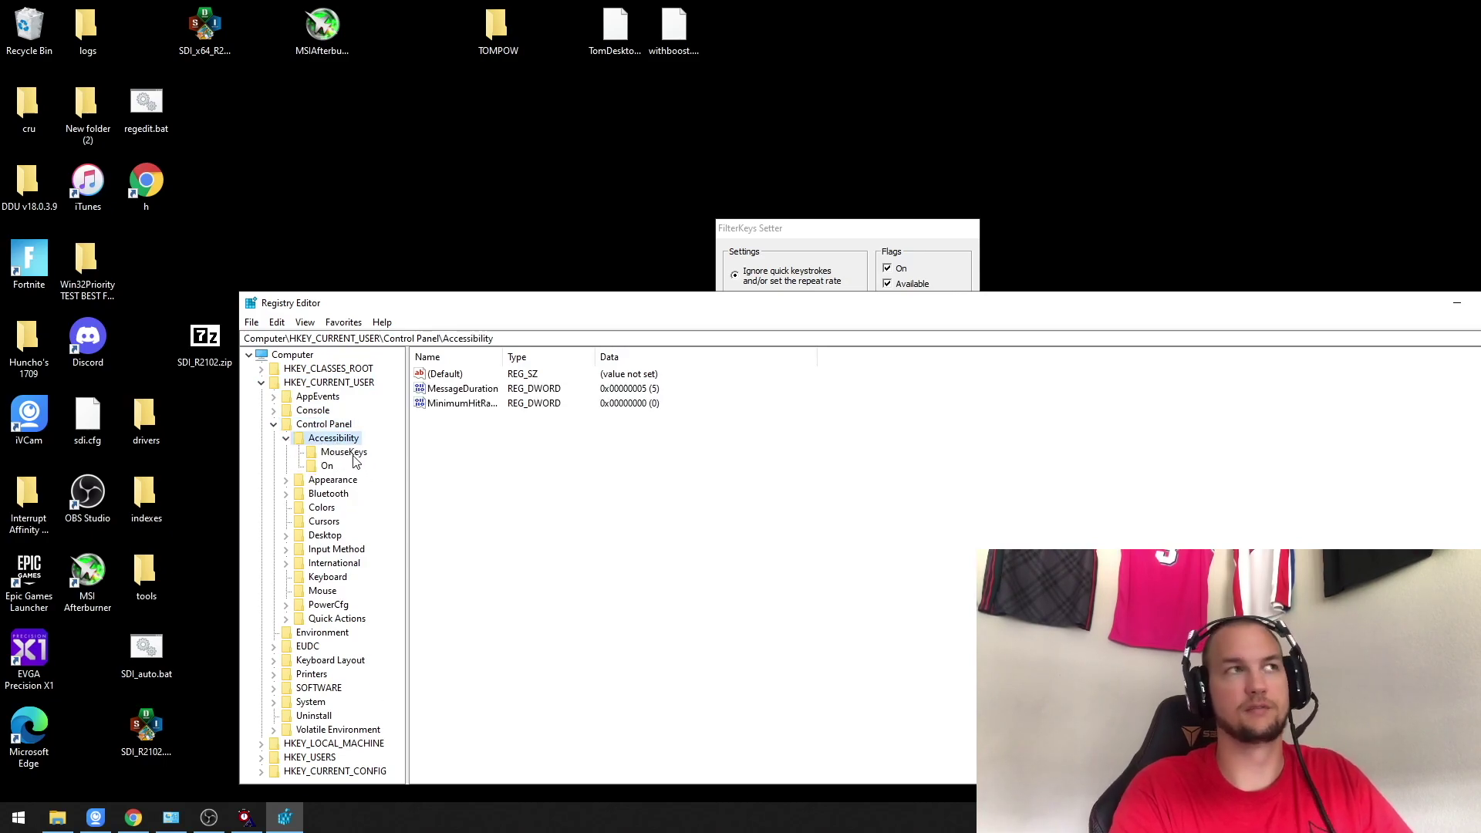
- Try applying FilterKeys Setter settings, dismiss the 'Failed to save' error, and move the window aside
left_click(910, 287)
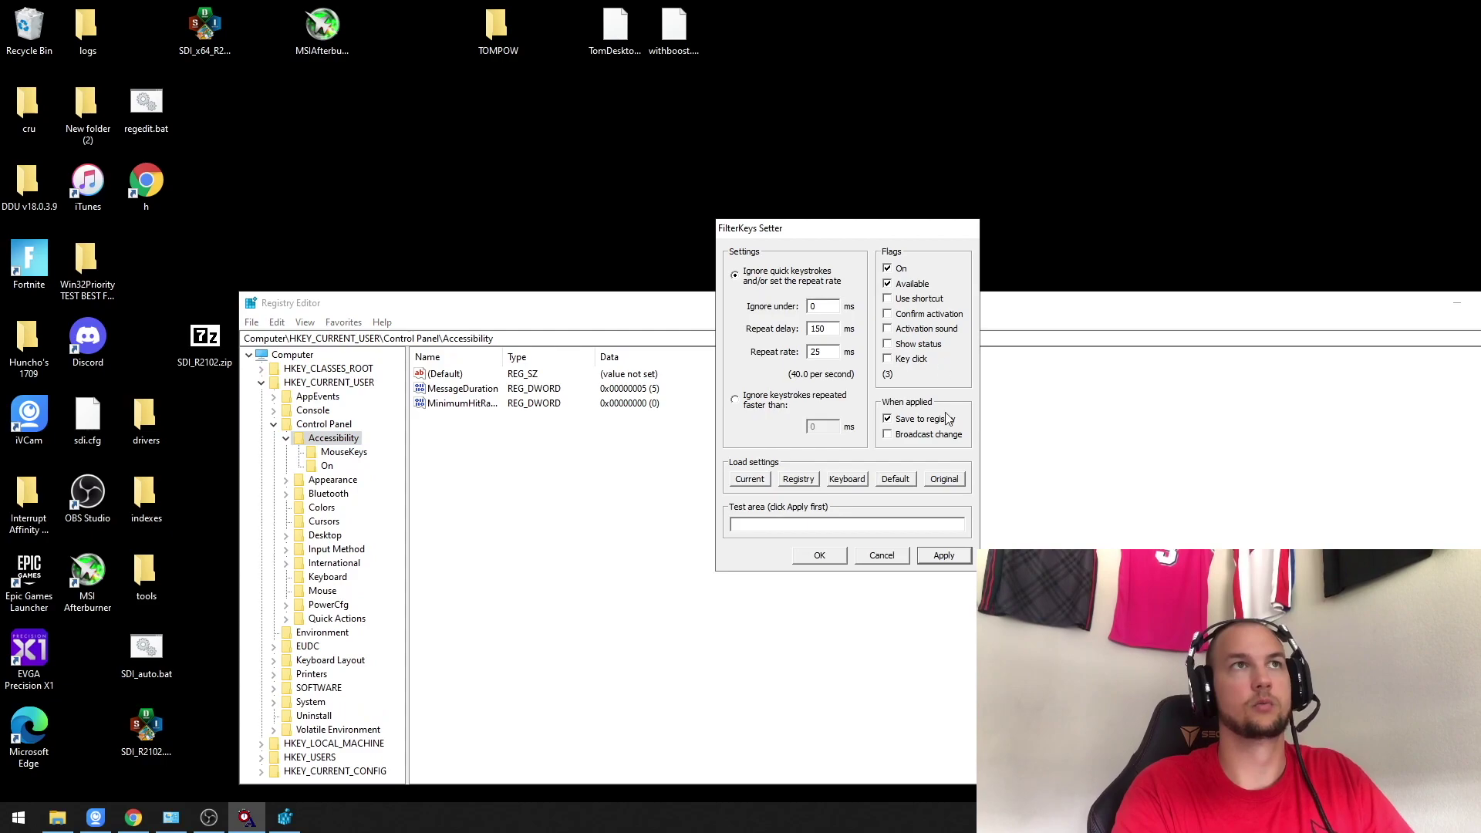
left_click(942, 556)
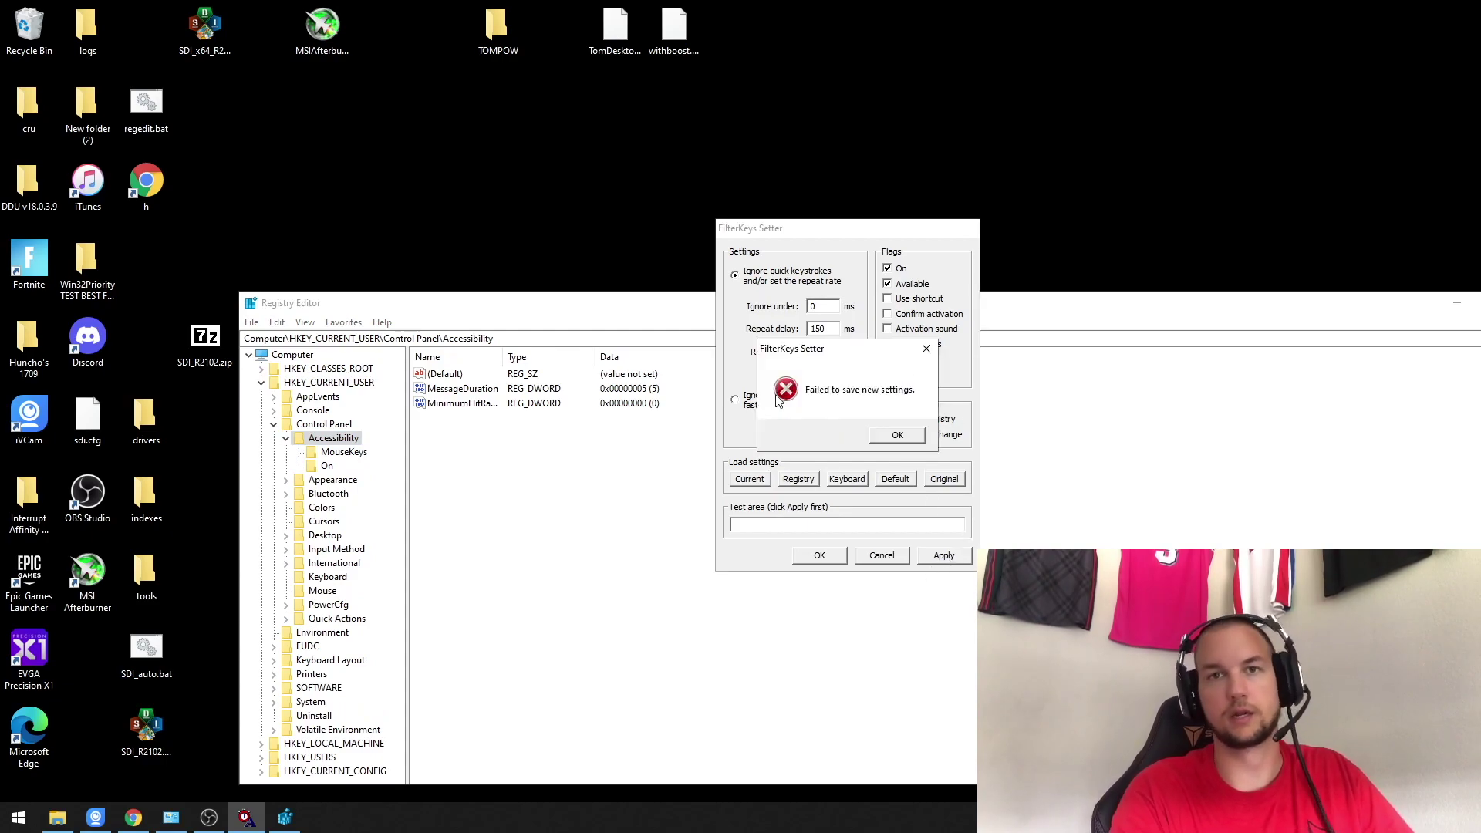
left_click(899, 437)
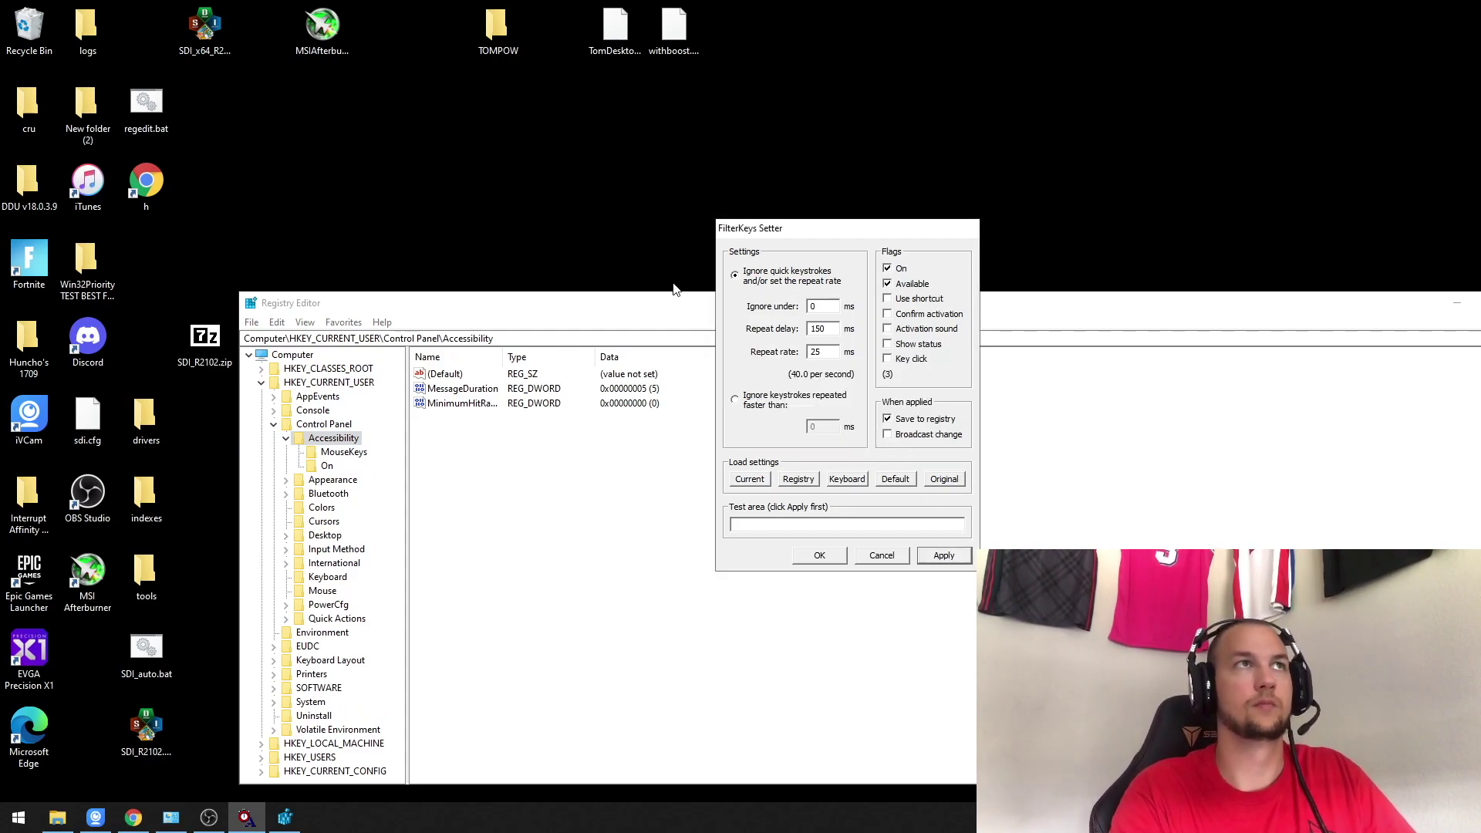
left_click_drag(827, 236, 1043, 32)
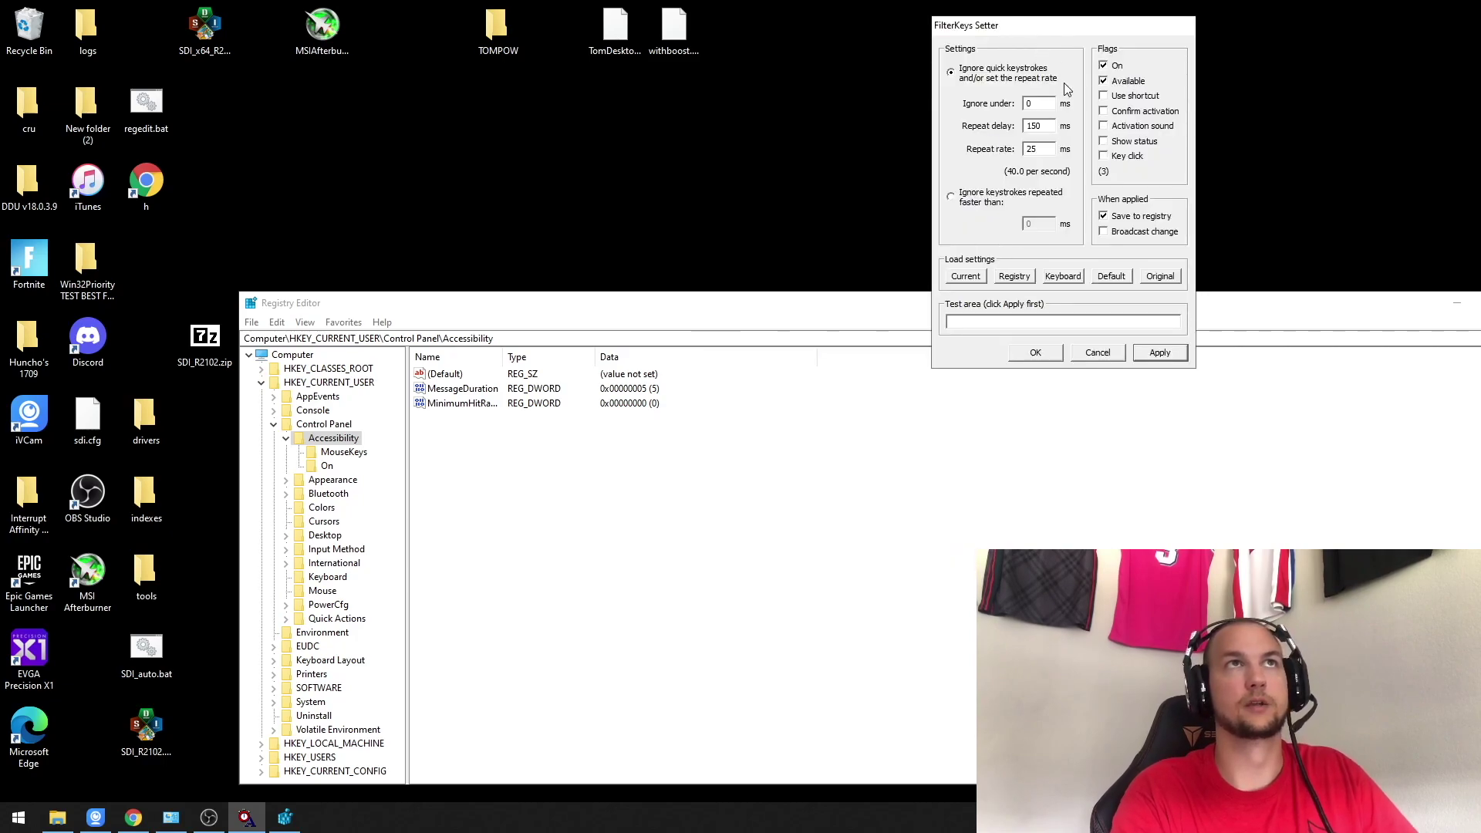
- Create a new registry key named 'Keyboard Response' under Accessibility
left_click_drag(536, 304, 462, 289)
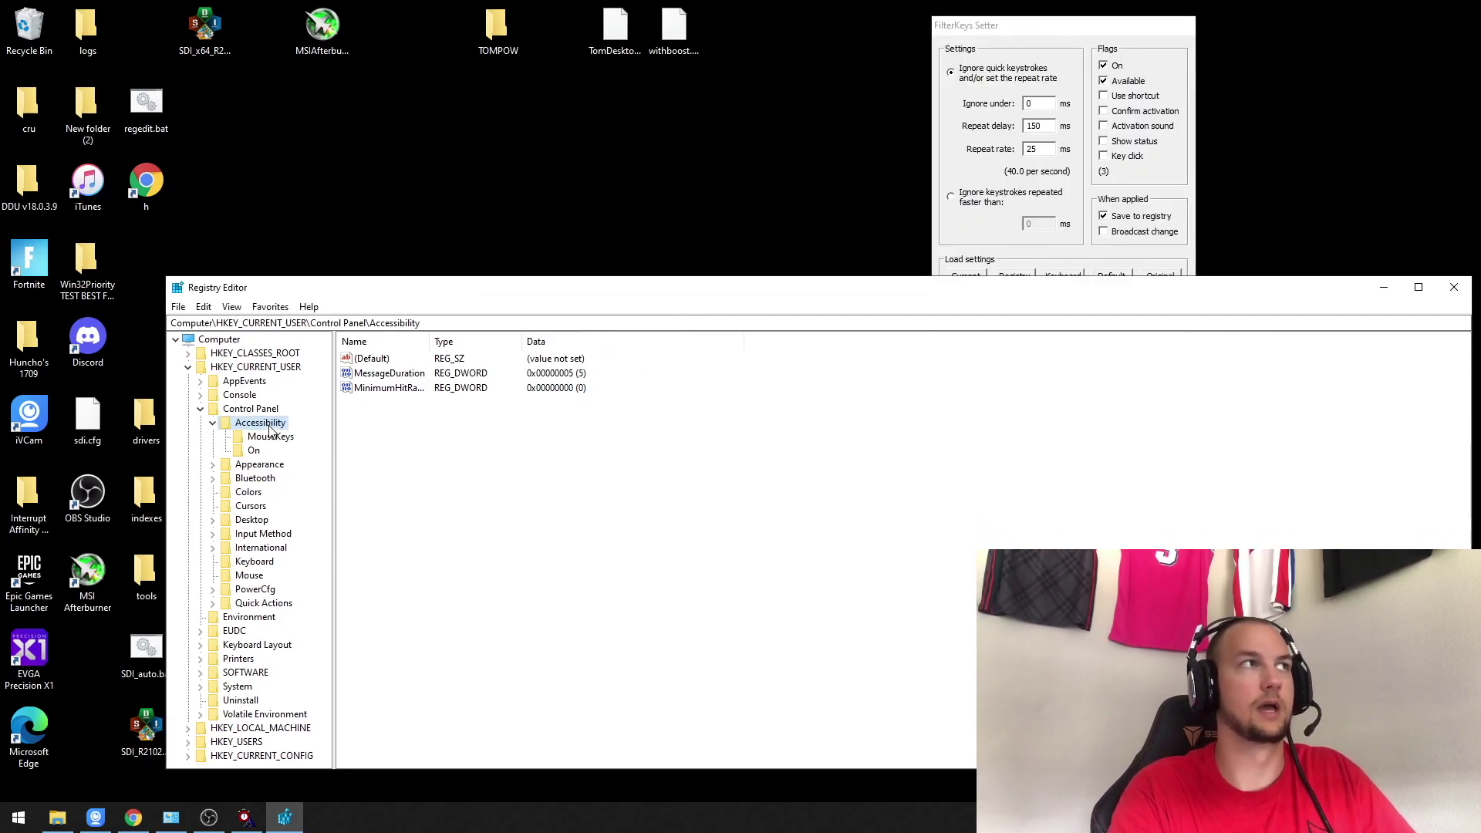
right_click(271, 426)
mouse_move(316, 457)
left_click(431, 452)
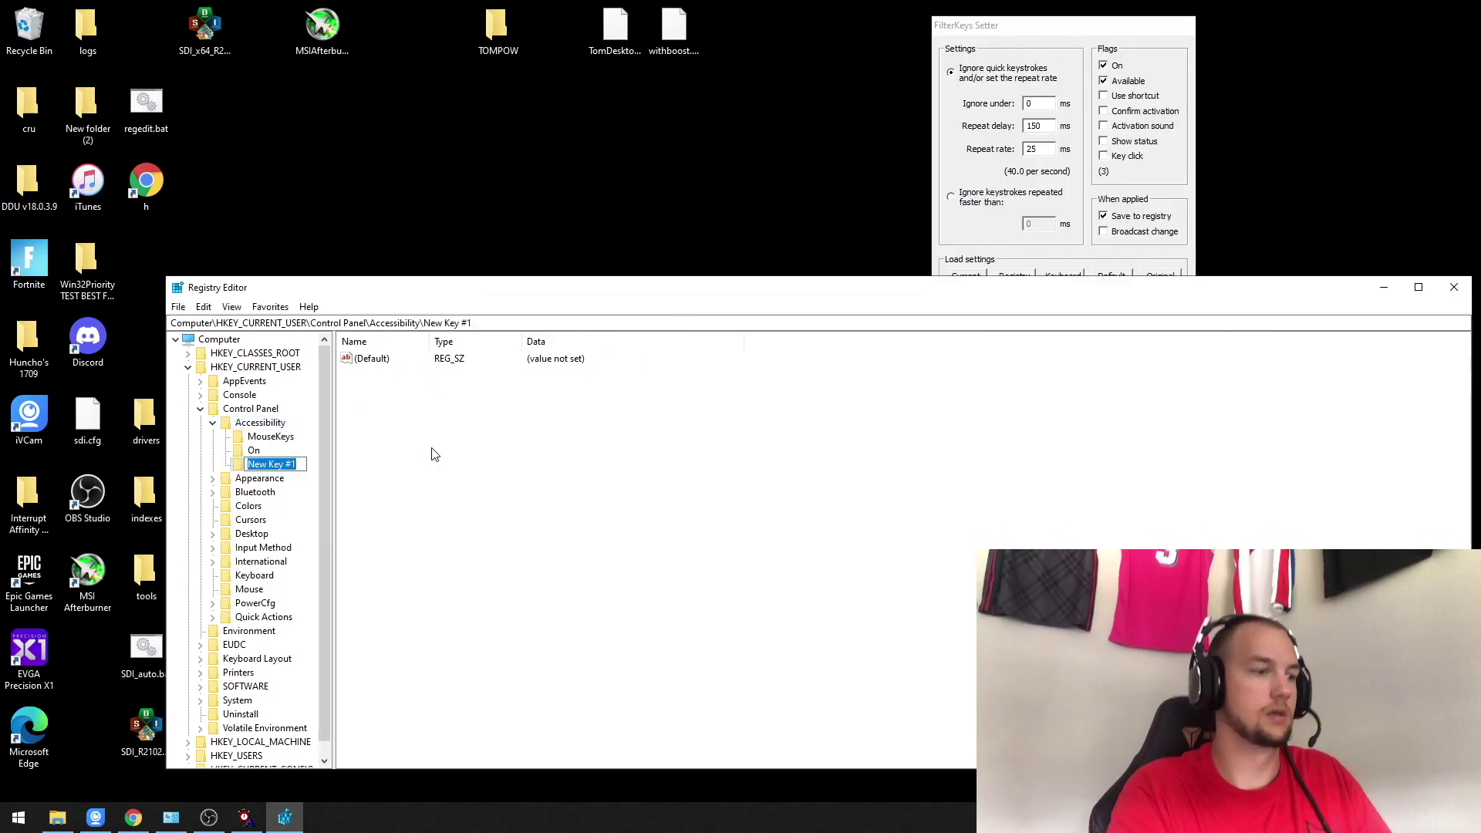
type("Keyboar")
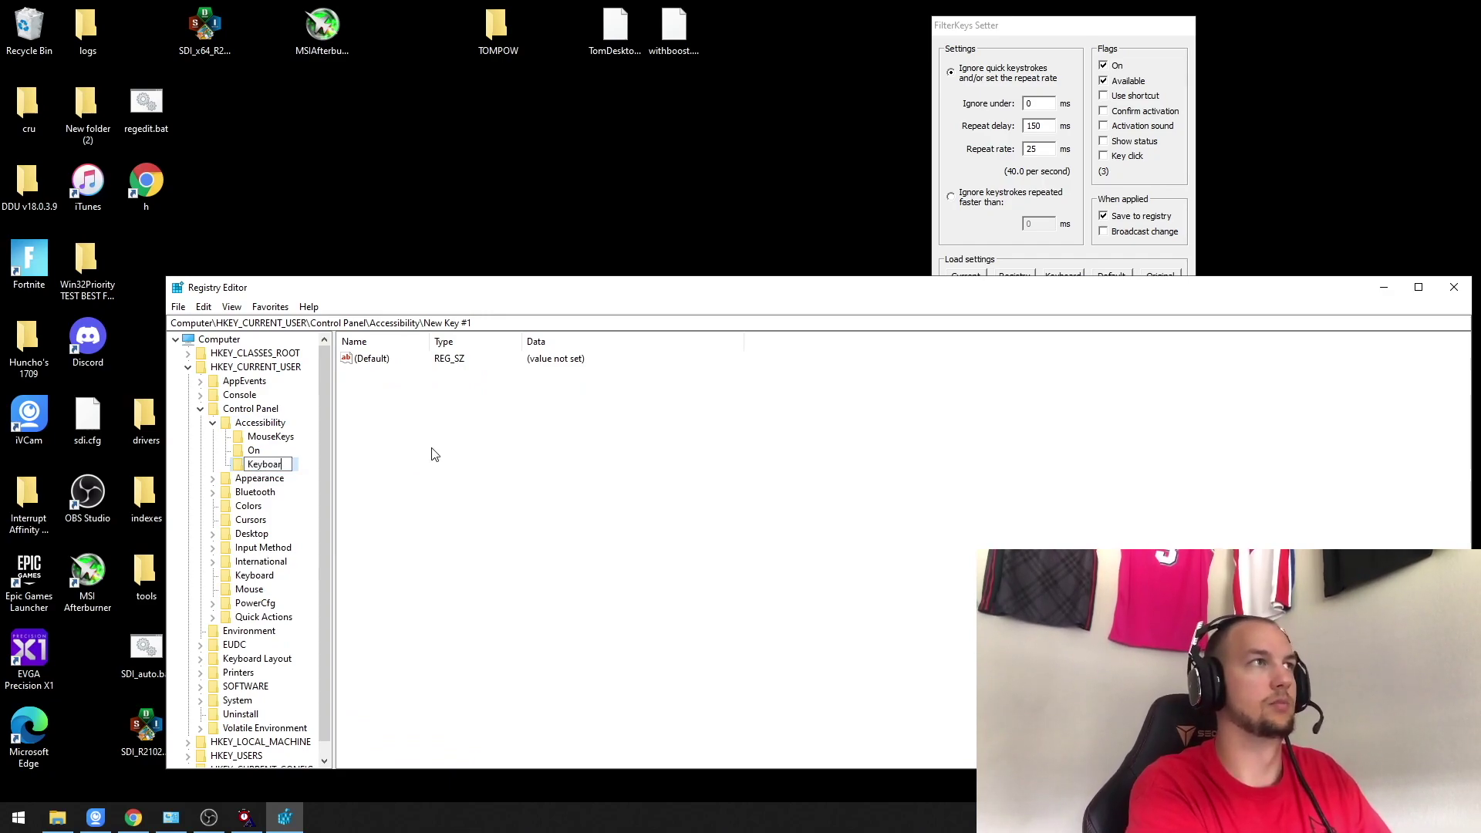
type("d Rrespio")
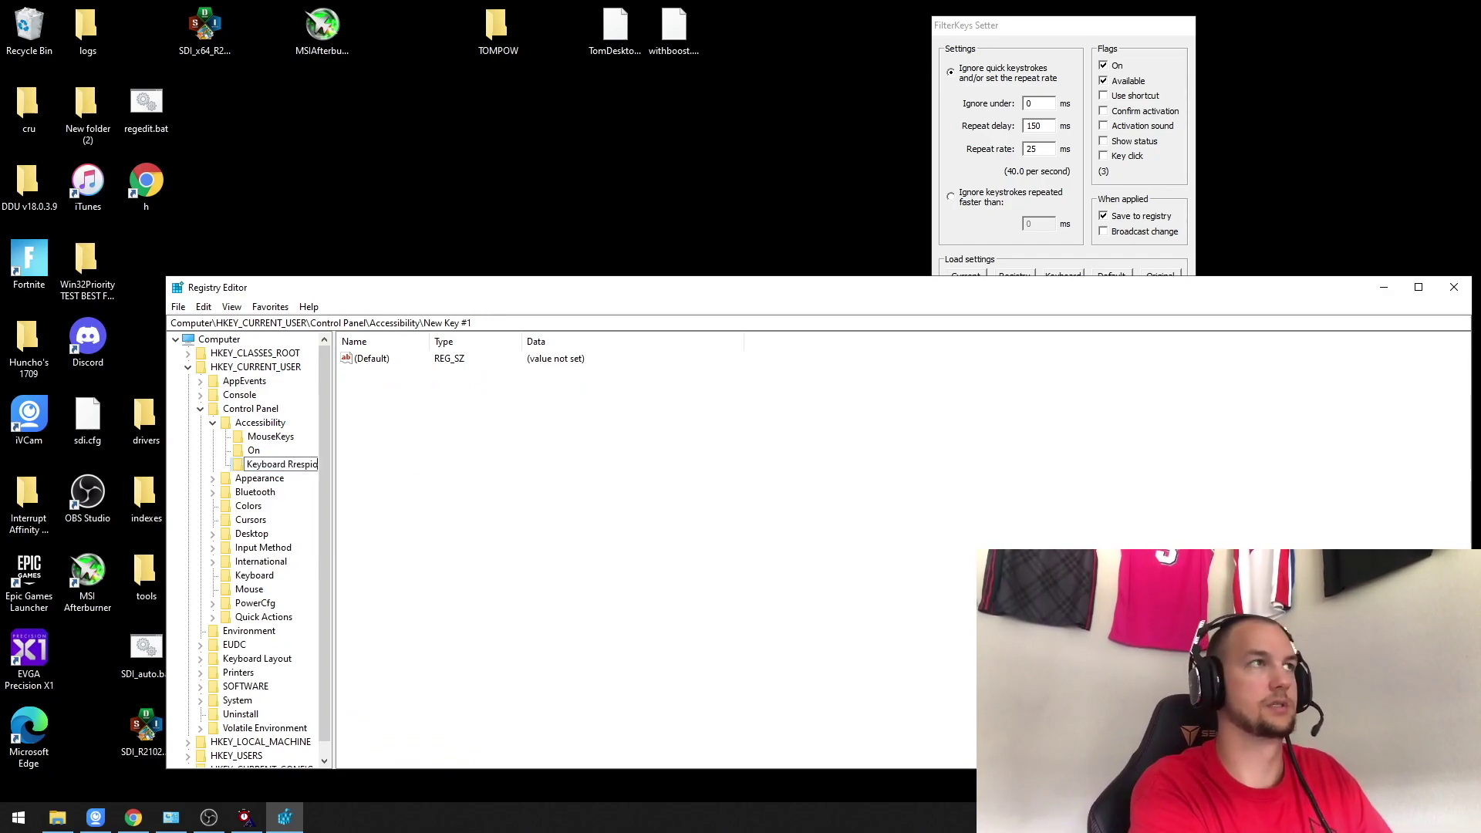
key("BackSpace")
key("BackSpace")
key("BackSpace")
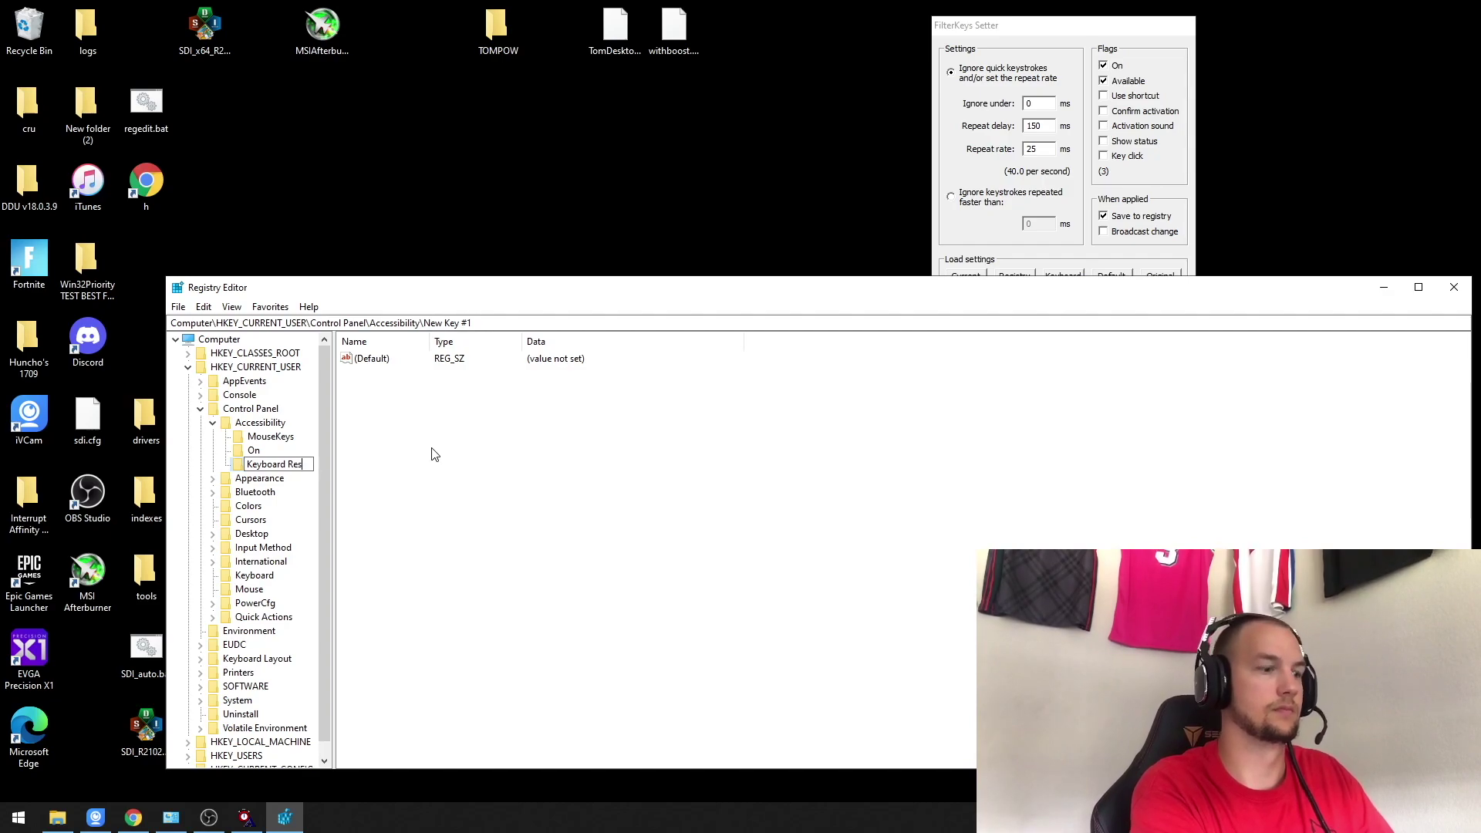
type("onse")
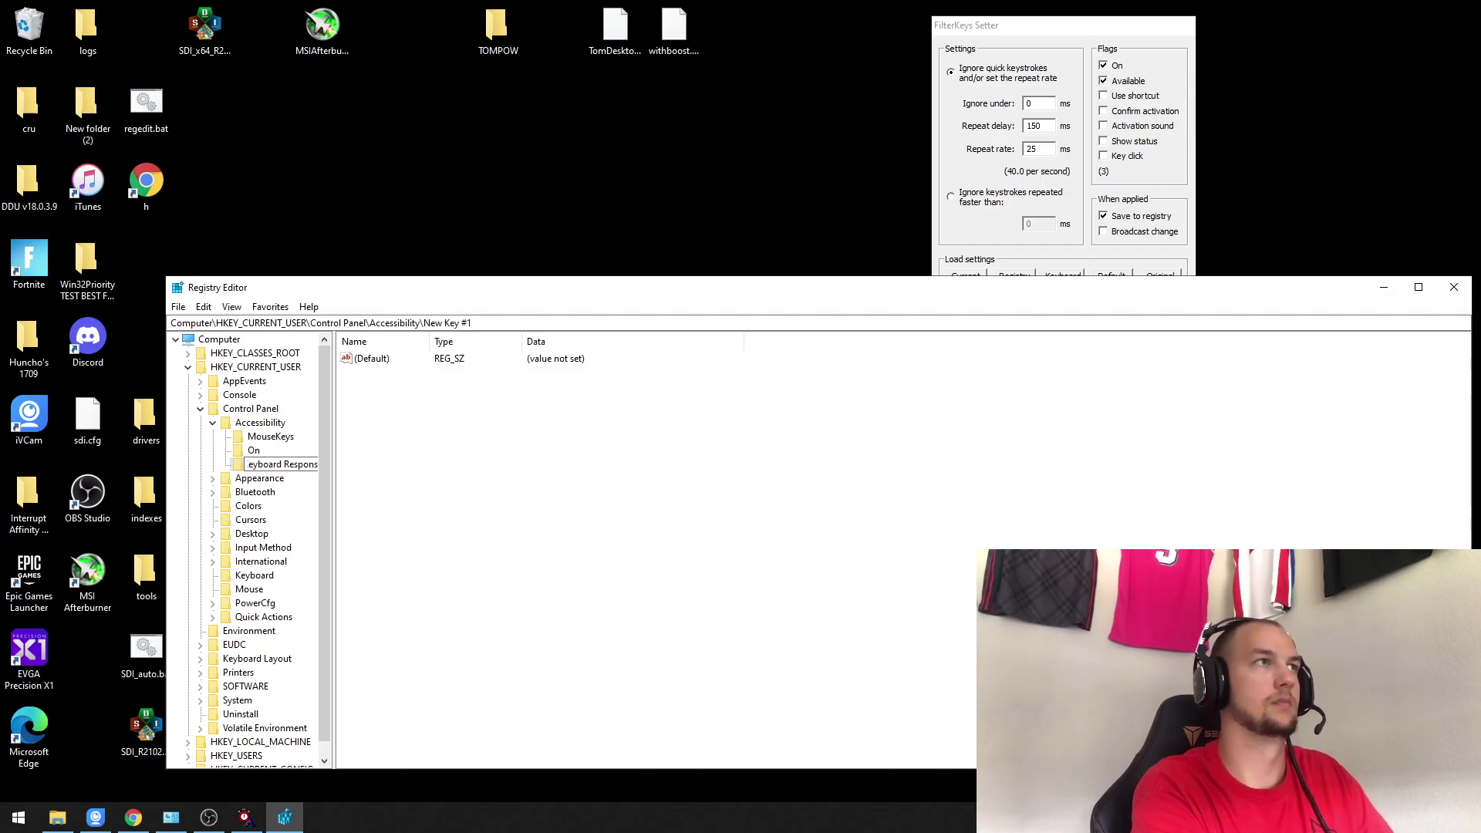
key("Return")
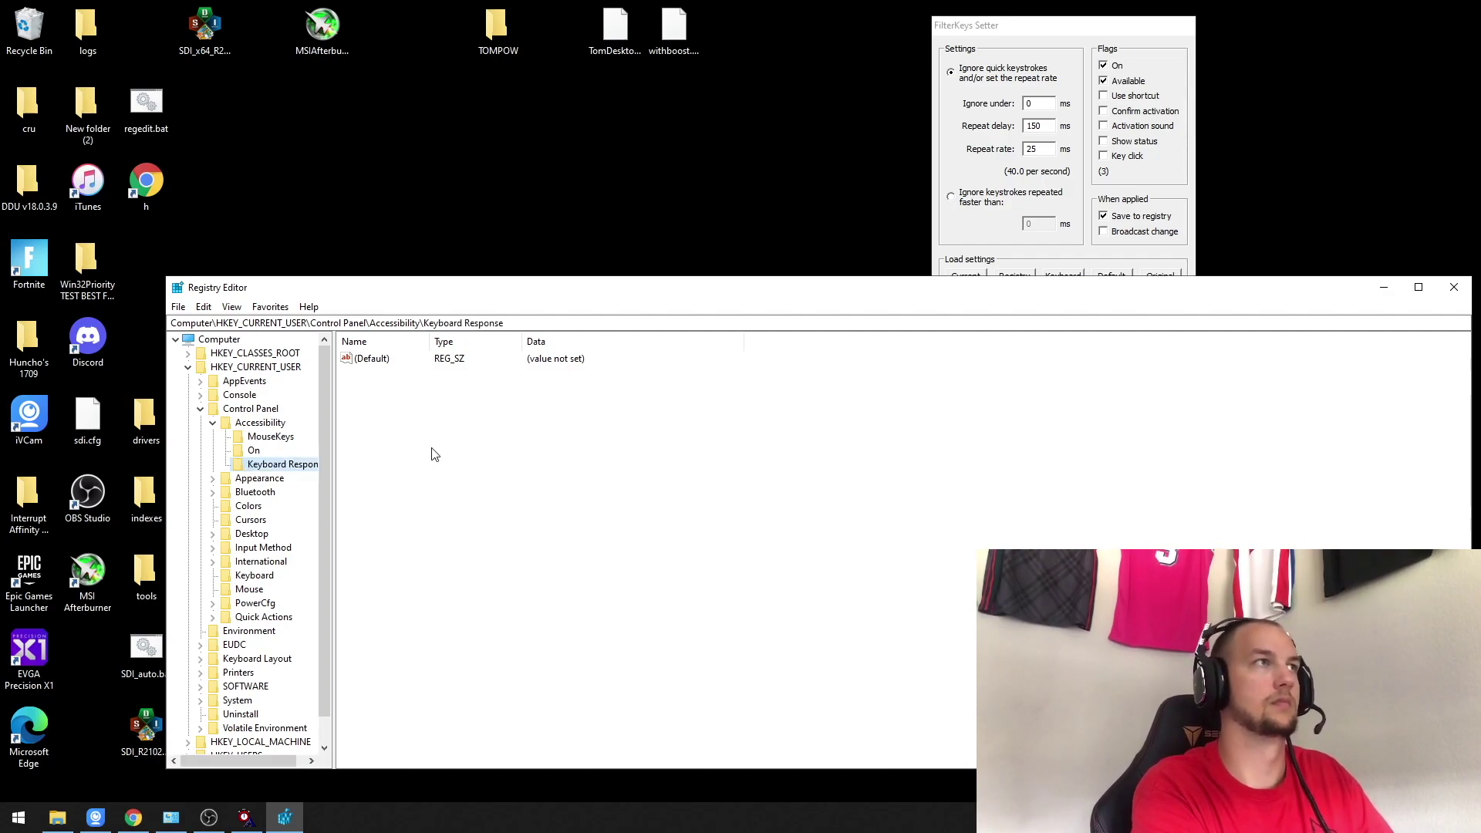
left_click(254, 453)
- Apply FilterKeys Setter settings and refresh Keyboard Response to show AutoRepeatDelay 150, AutoRepeatRate 25, Flags 3
left_click(266, 464)
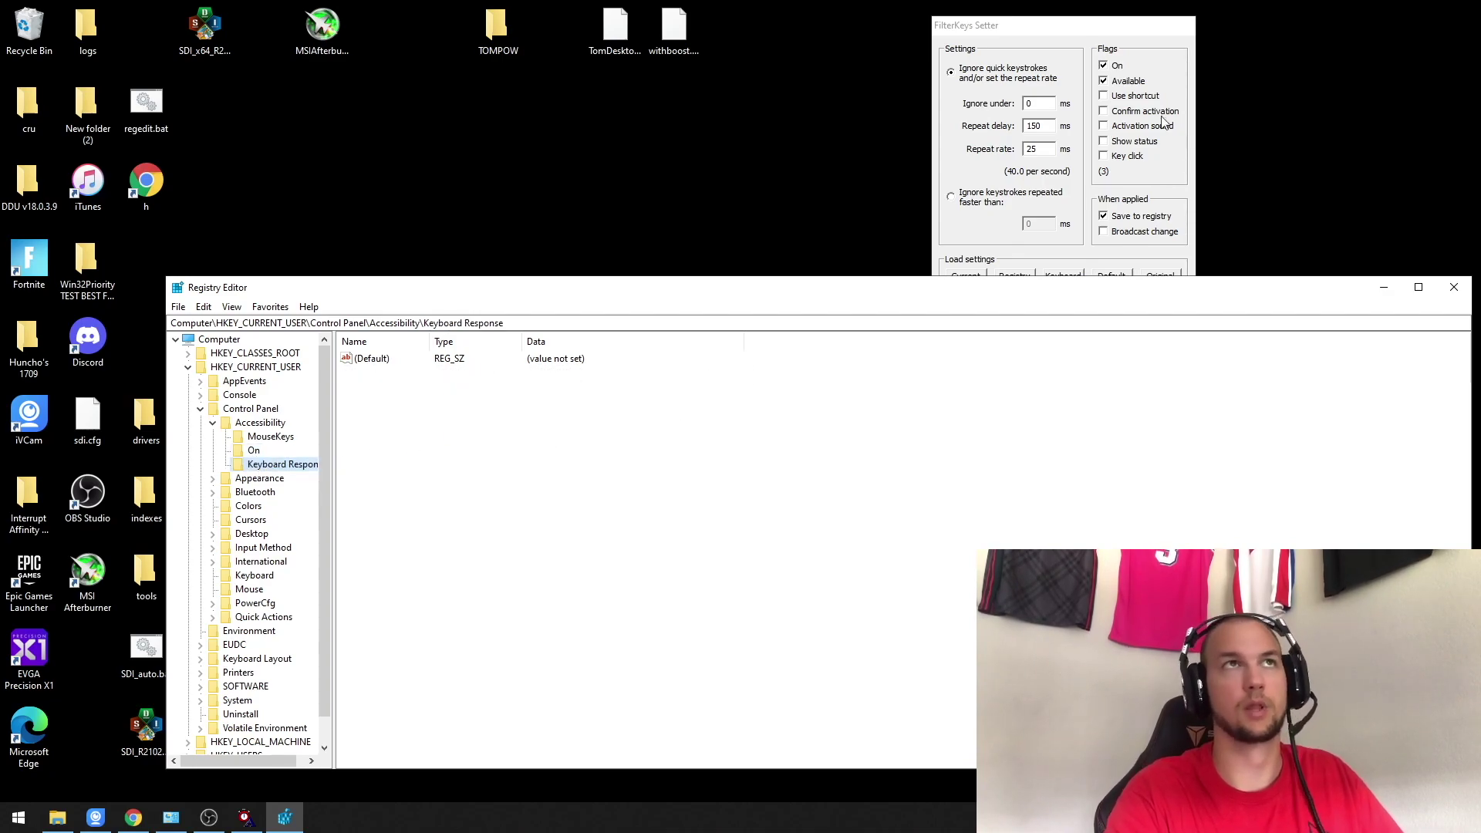
left_click(1117, 223)
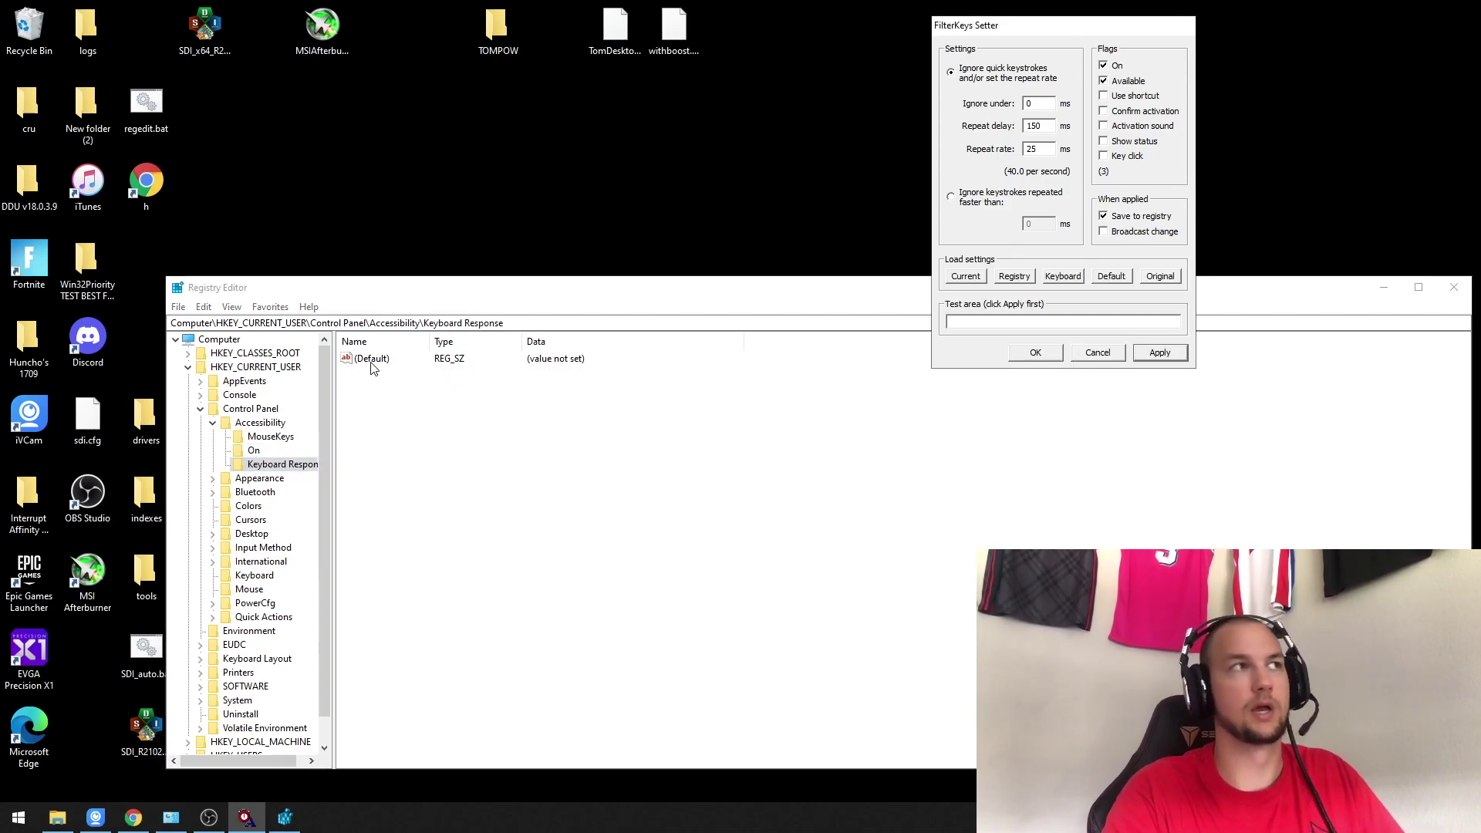
left_click(271, 436)
left_click(262, 452)
left_click(267, 464)
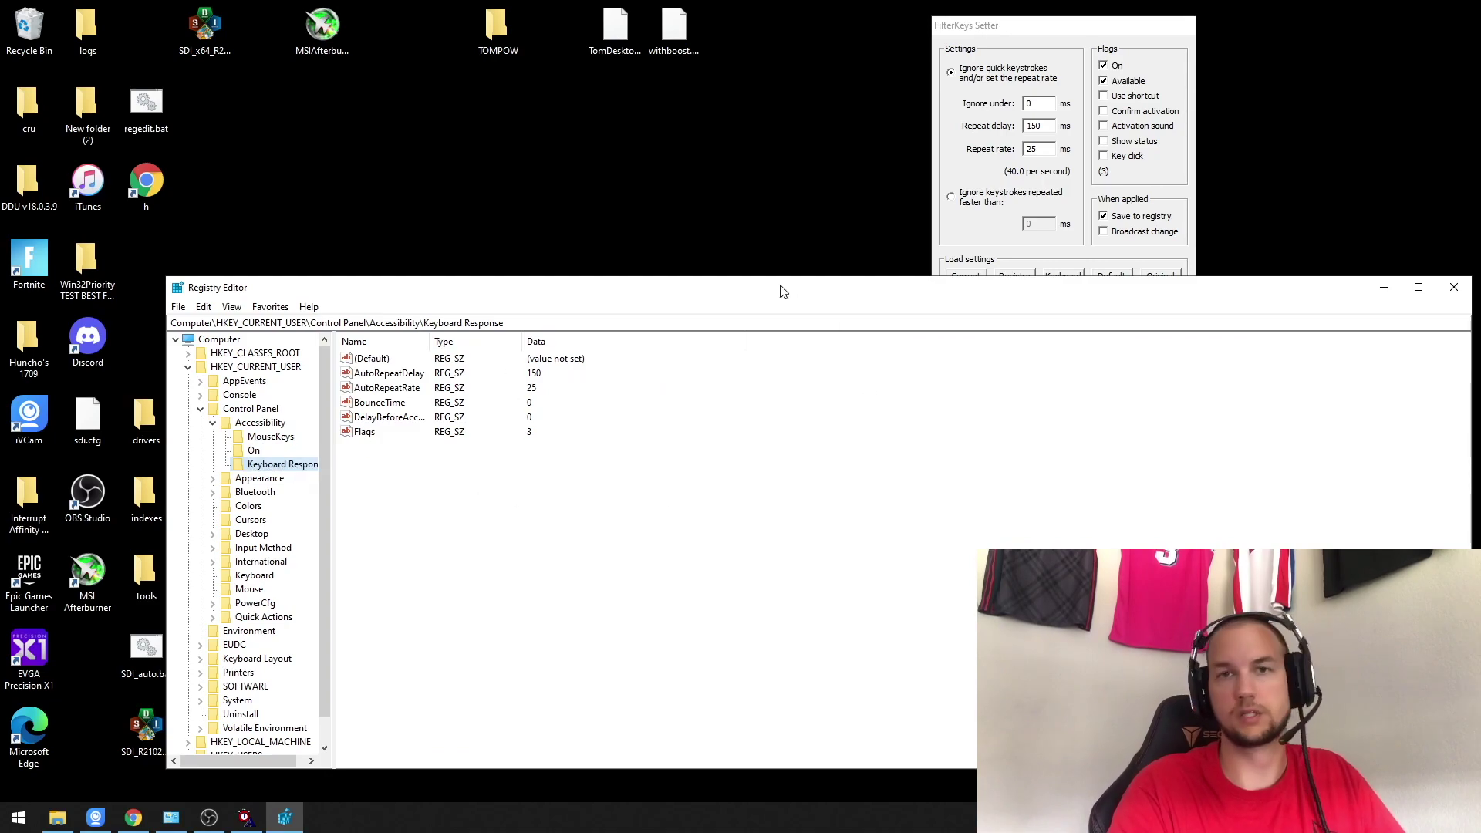
- Reposition and resize Registry Editor and FilterKeys Setter so both windows are visible
left_click_drag(539, 287, 427, 166)
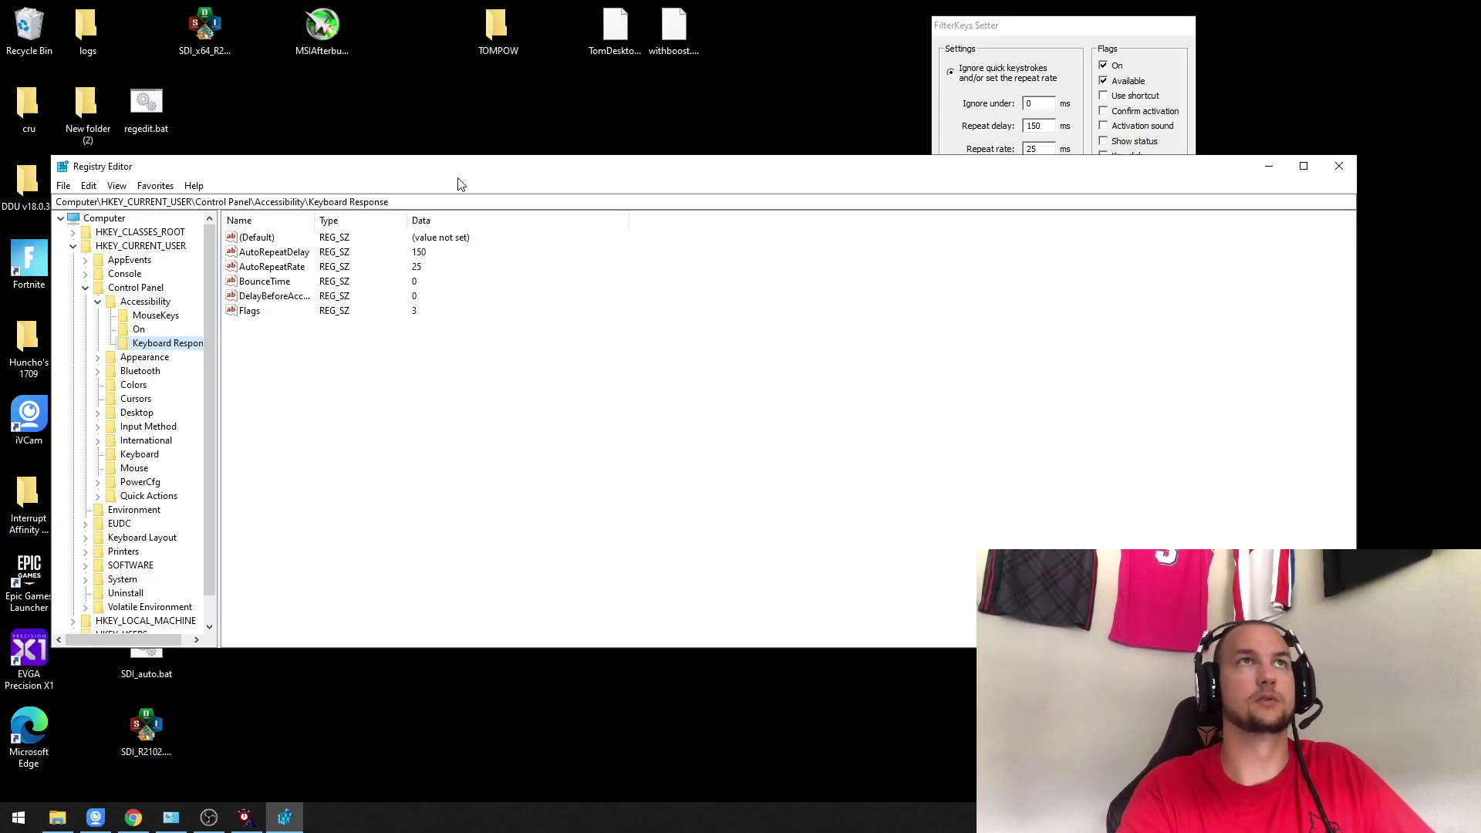
left_click_drag(1355, 408, 923, 372)
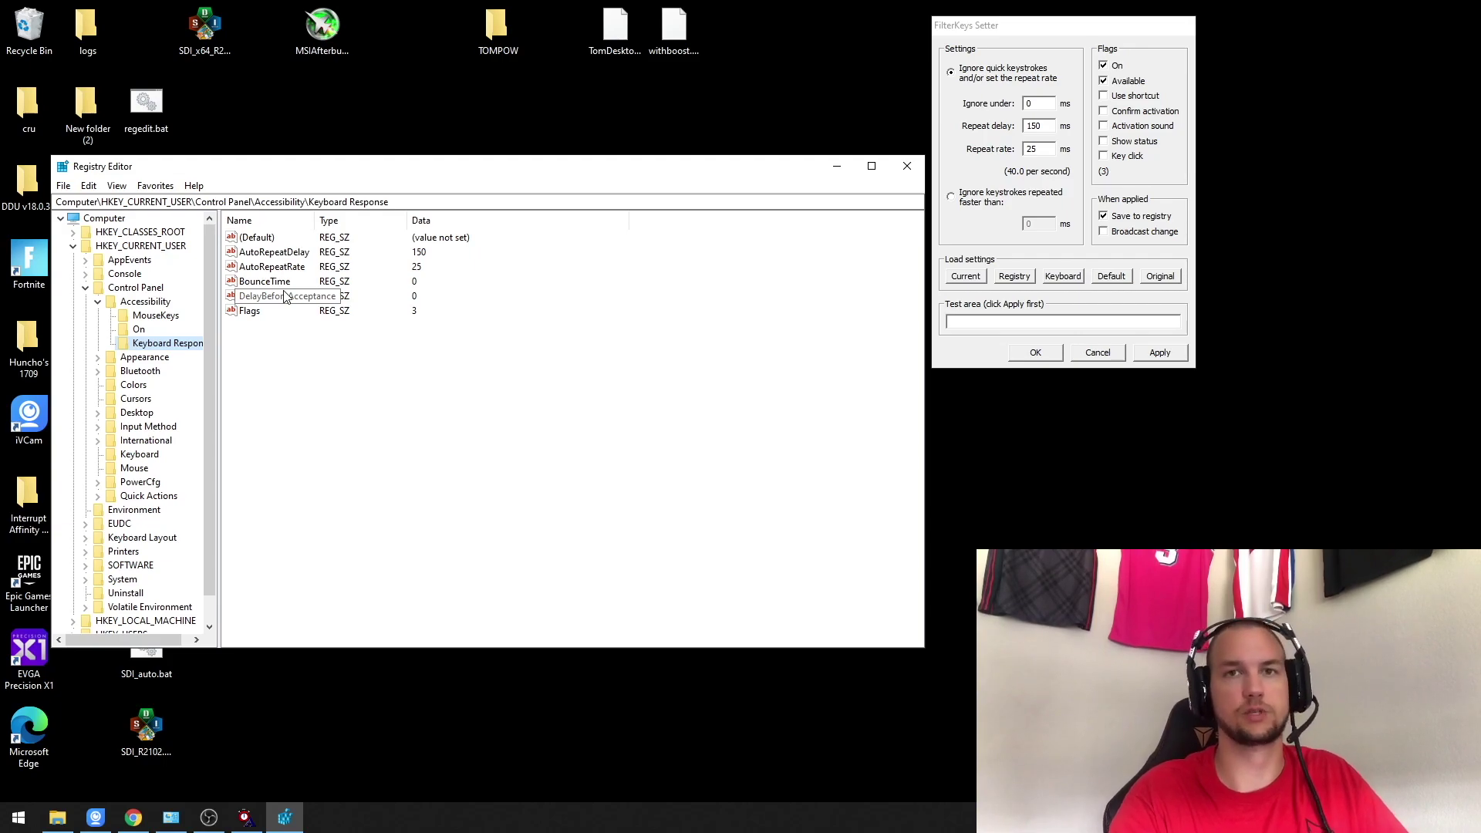
left_click_drag(1077, 31, 1111, 149)
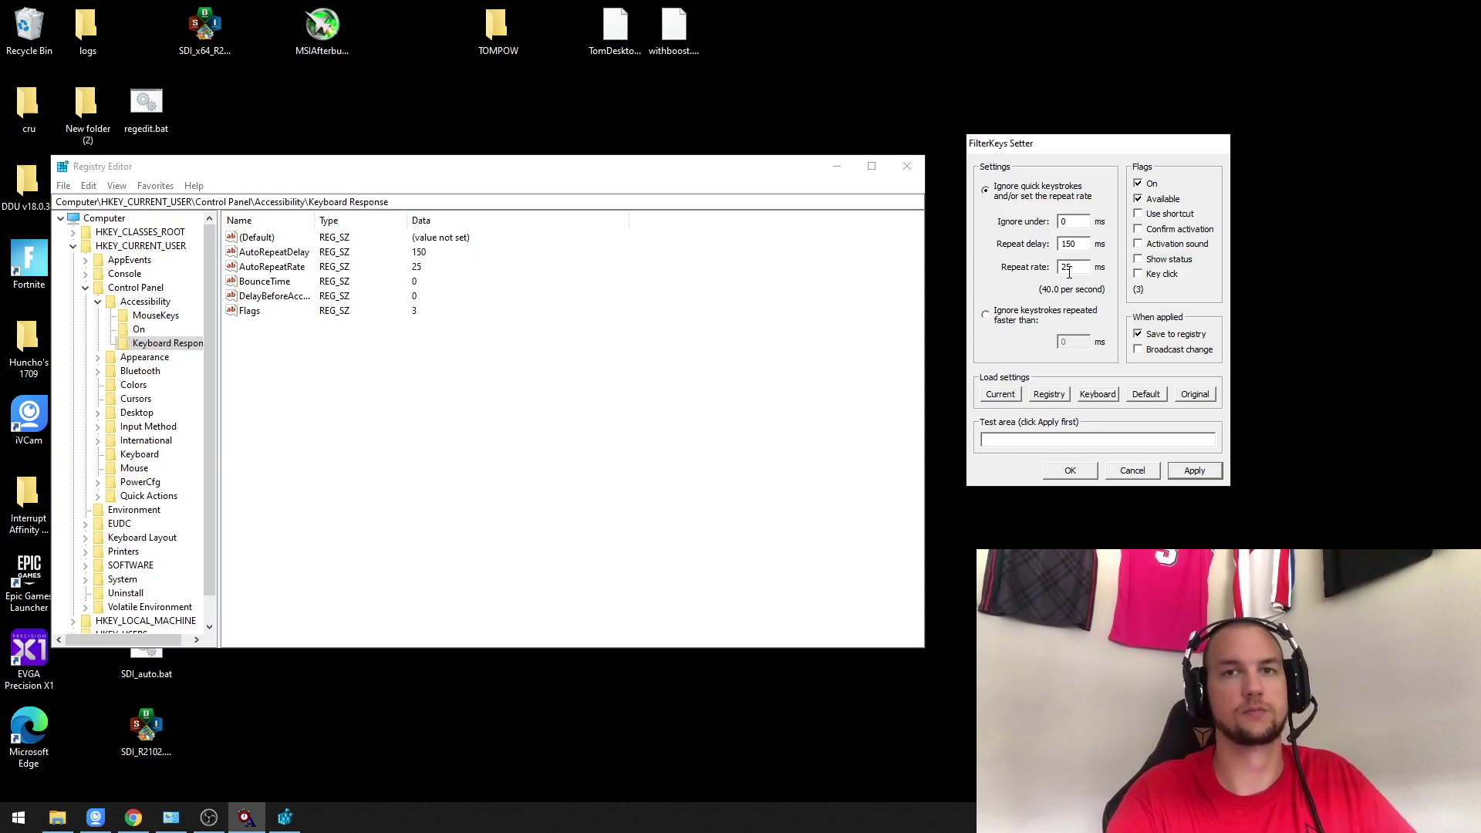
left_click_drag(1079, 143, 579, 159)
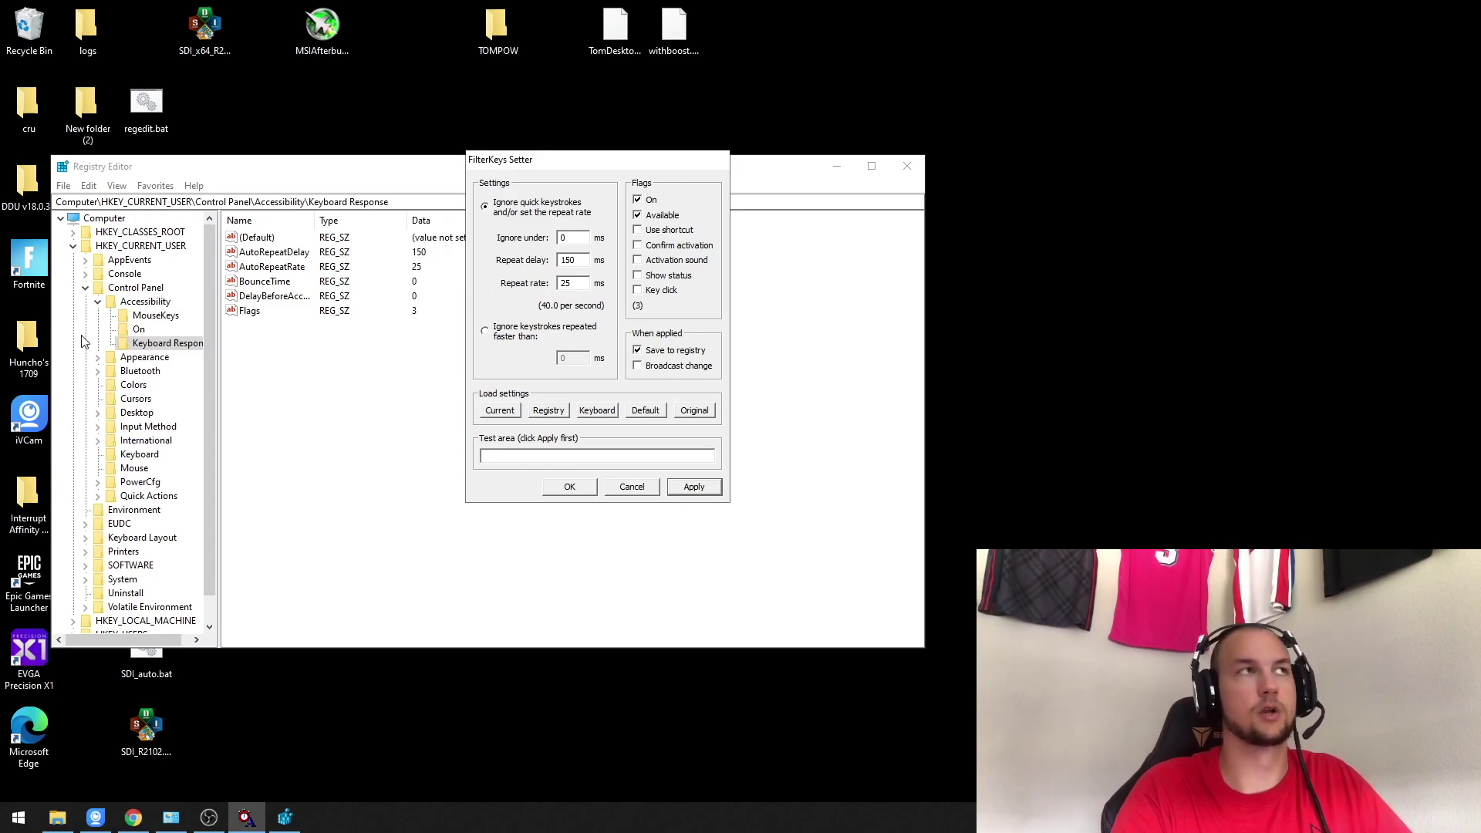
left_click(257, 315)
left_click(255, 282)
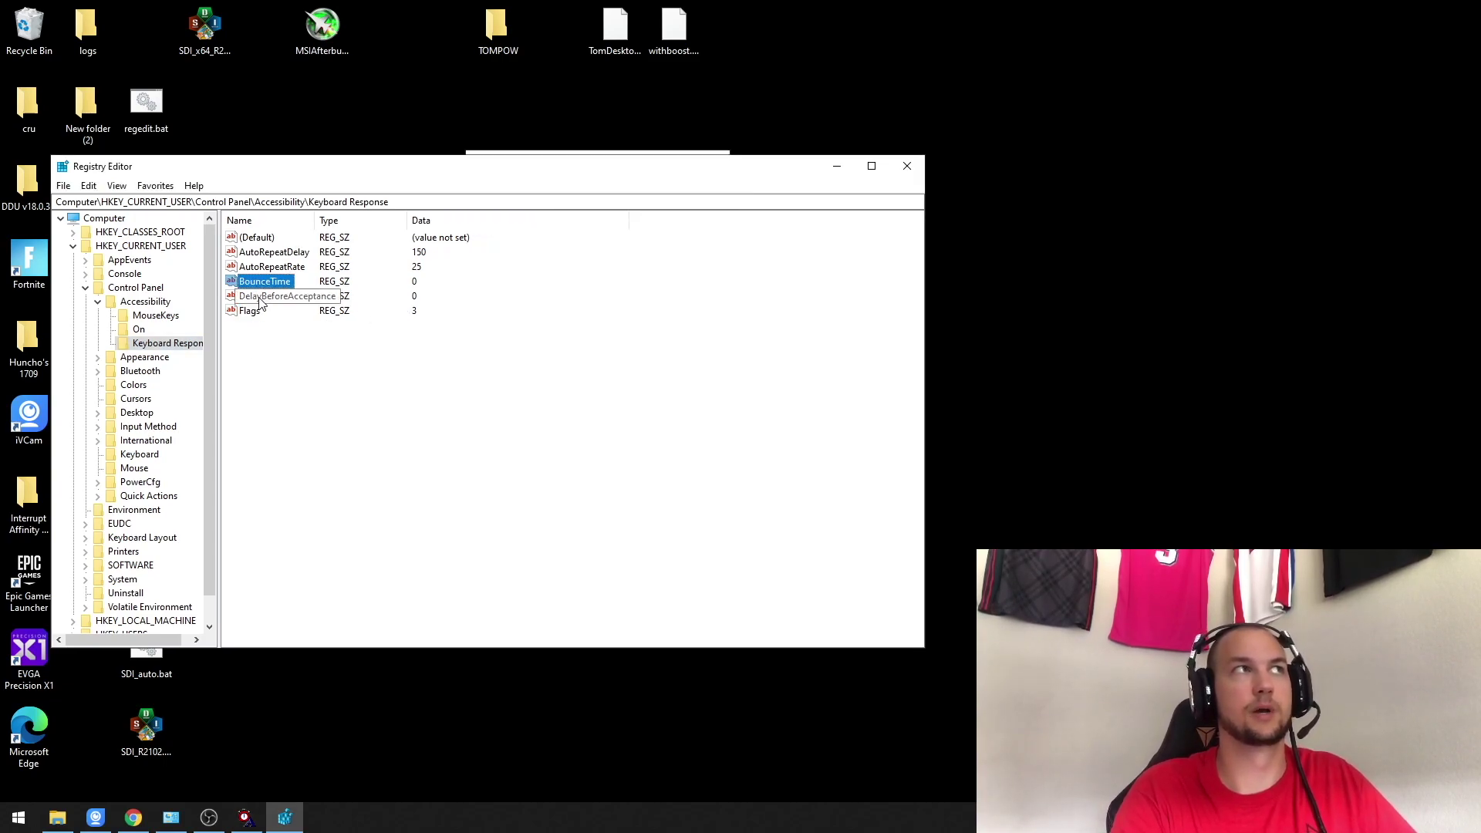
left_click(273, 298)
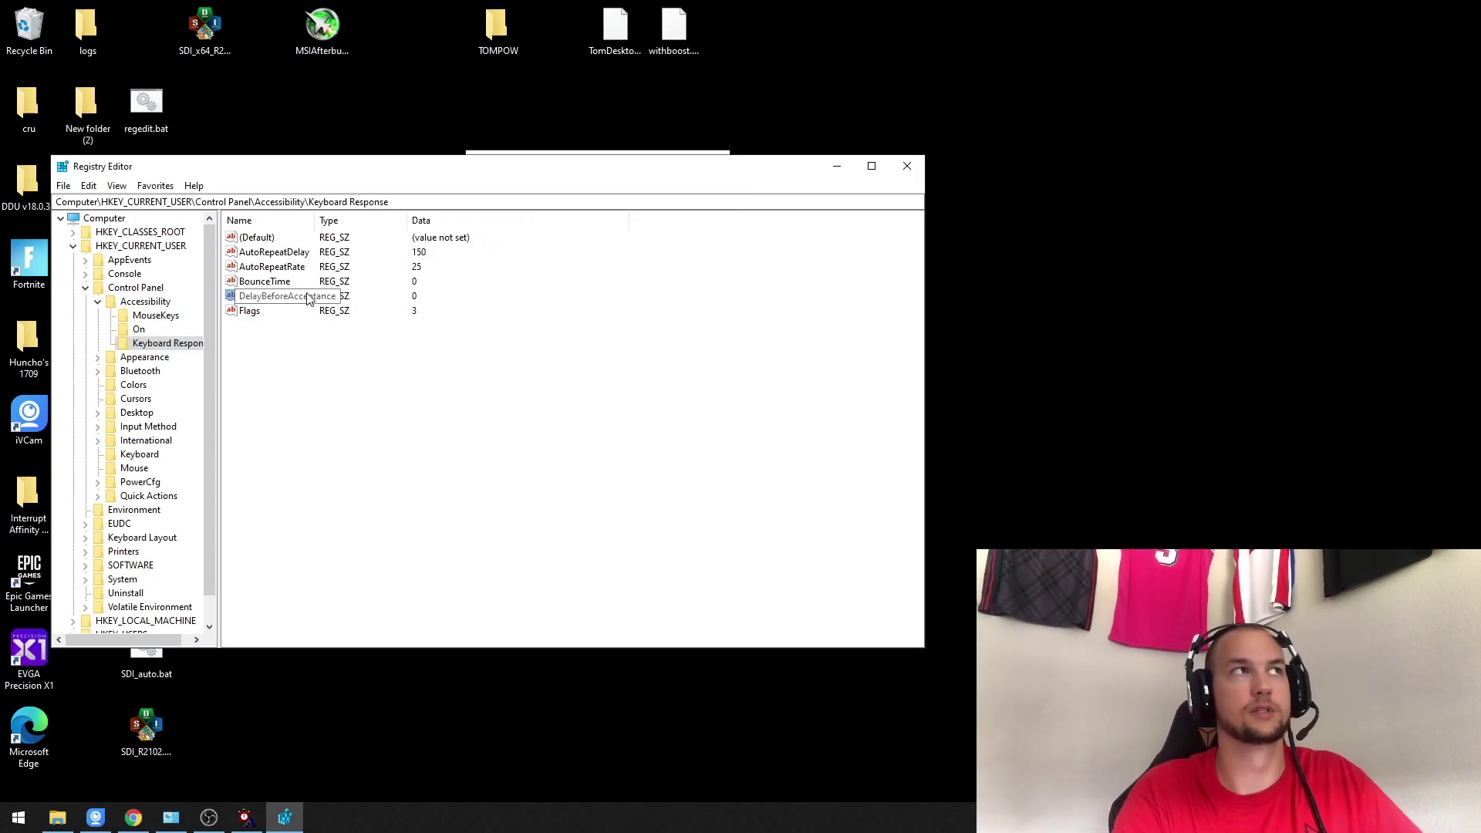
left_click(282, 283)
left_click(270, 268)
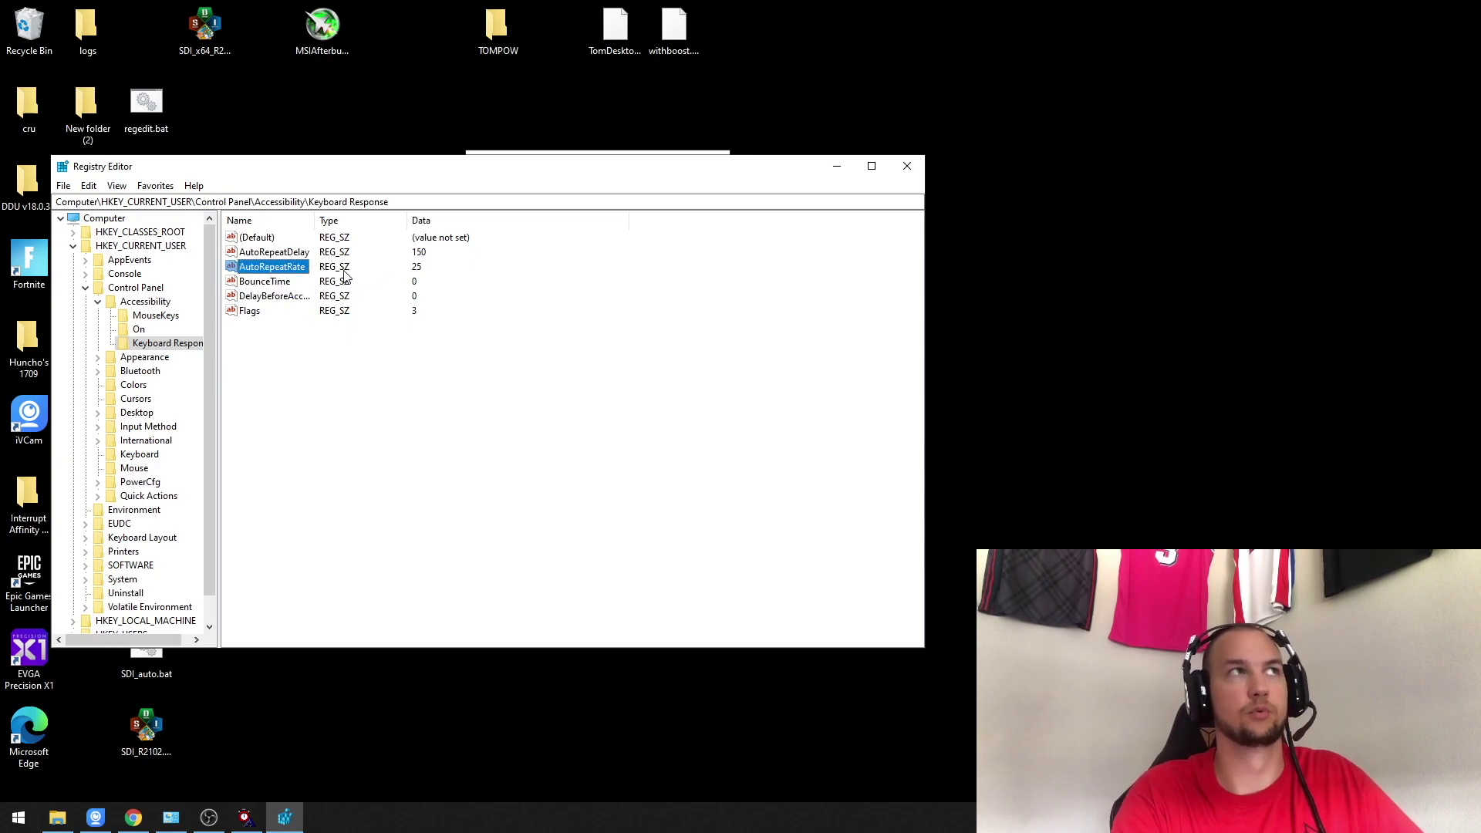
left_click(299, 255)
left_click_drag(623, 173, 624, 216)
left_click(638, 160)
left_click_drag(648, 166, 647, 224)
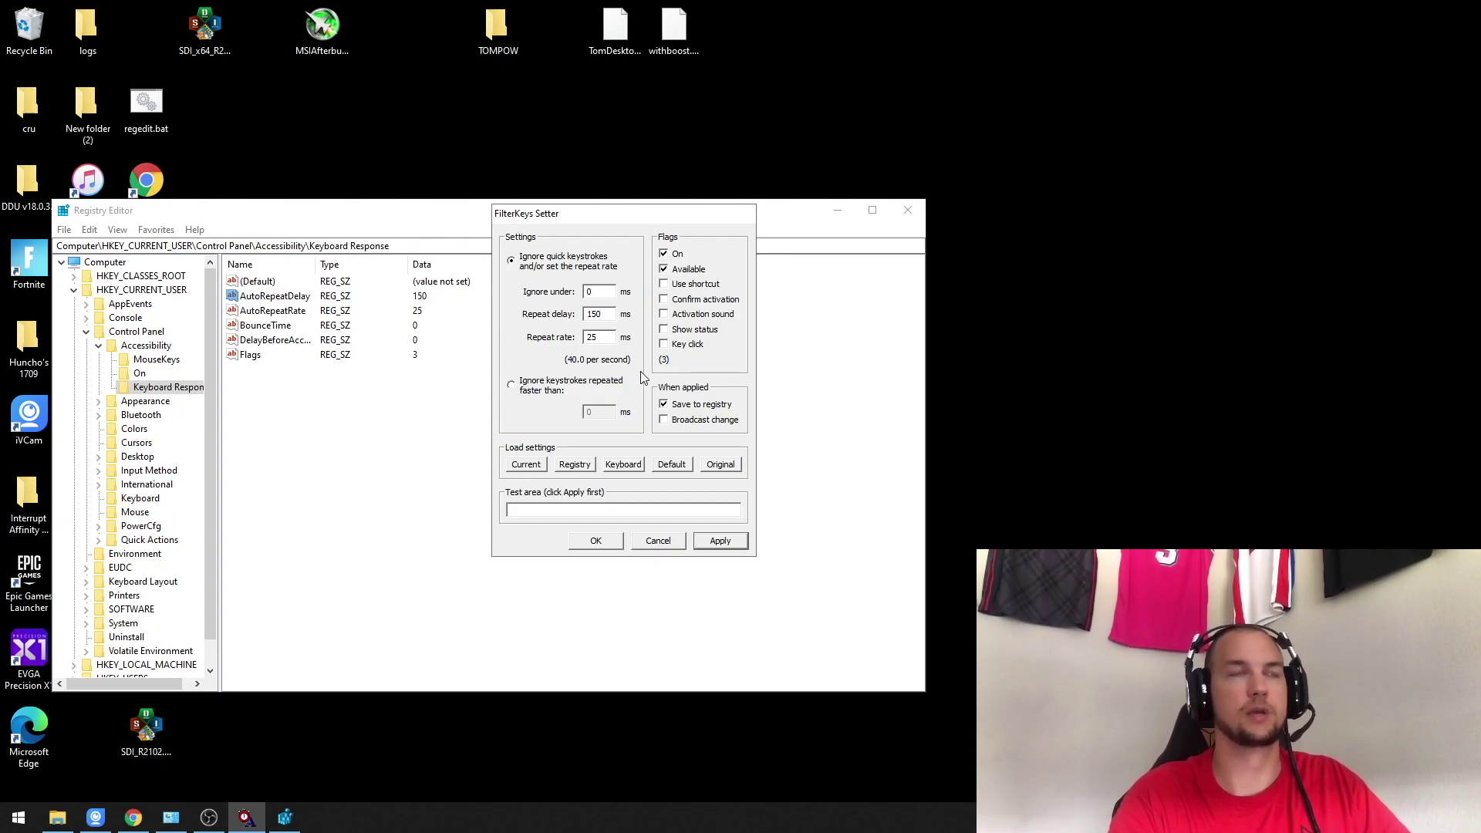
- Replace the repeat delay value 150 with 250 ms
left_click_drag(616, 314, 591, 318)
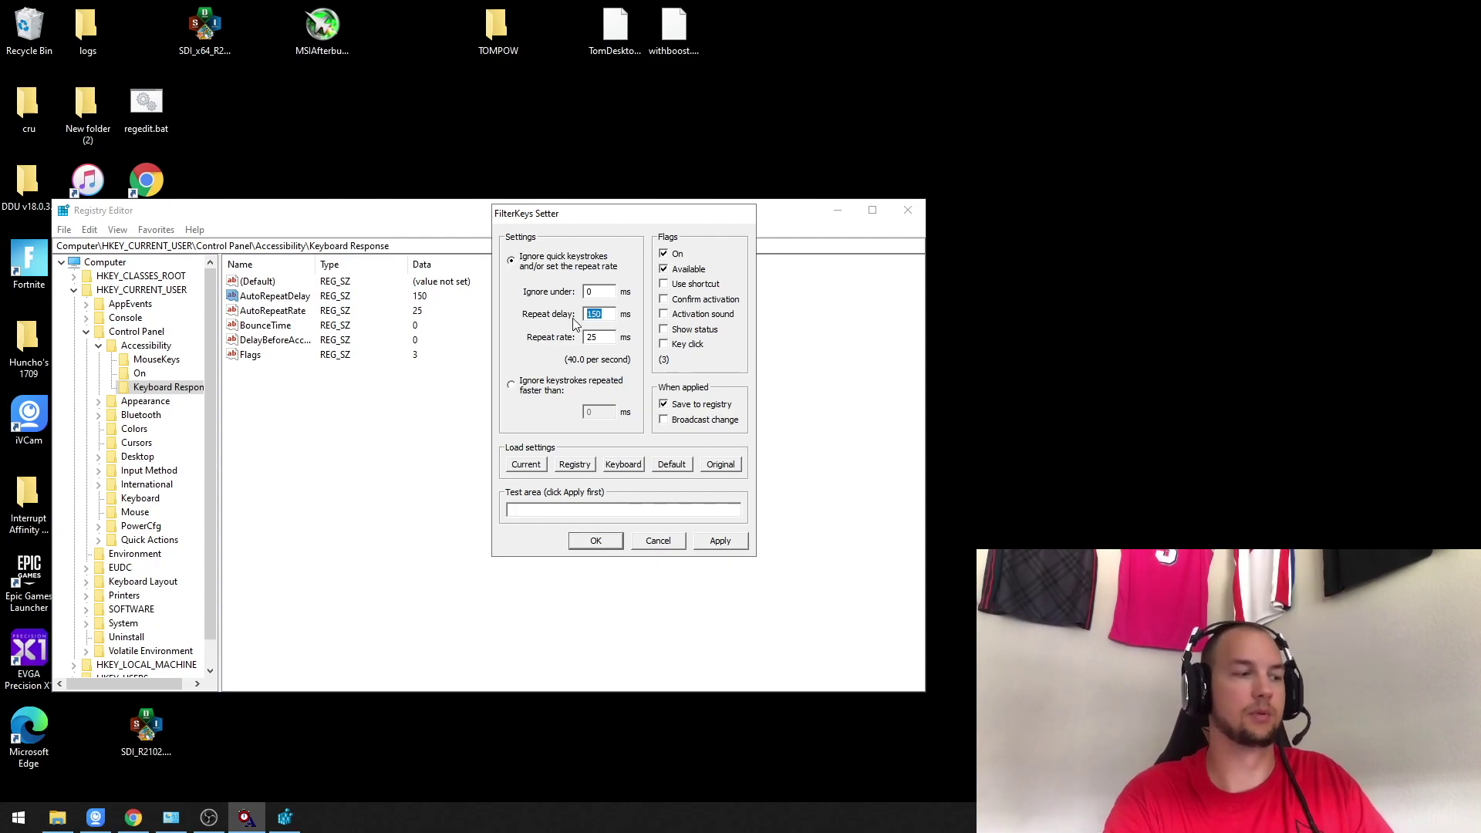
type("250")
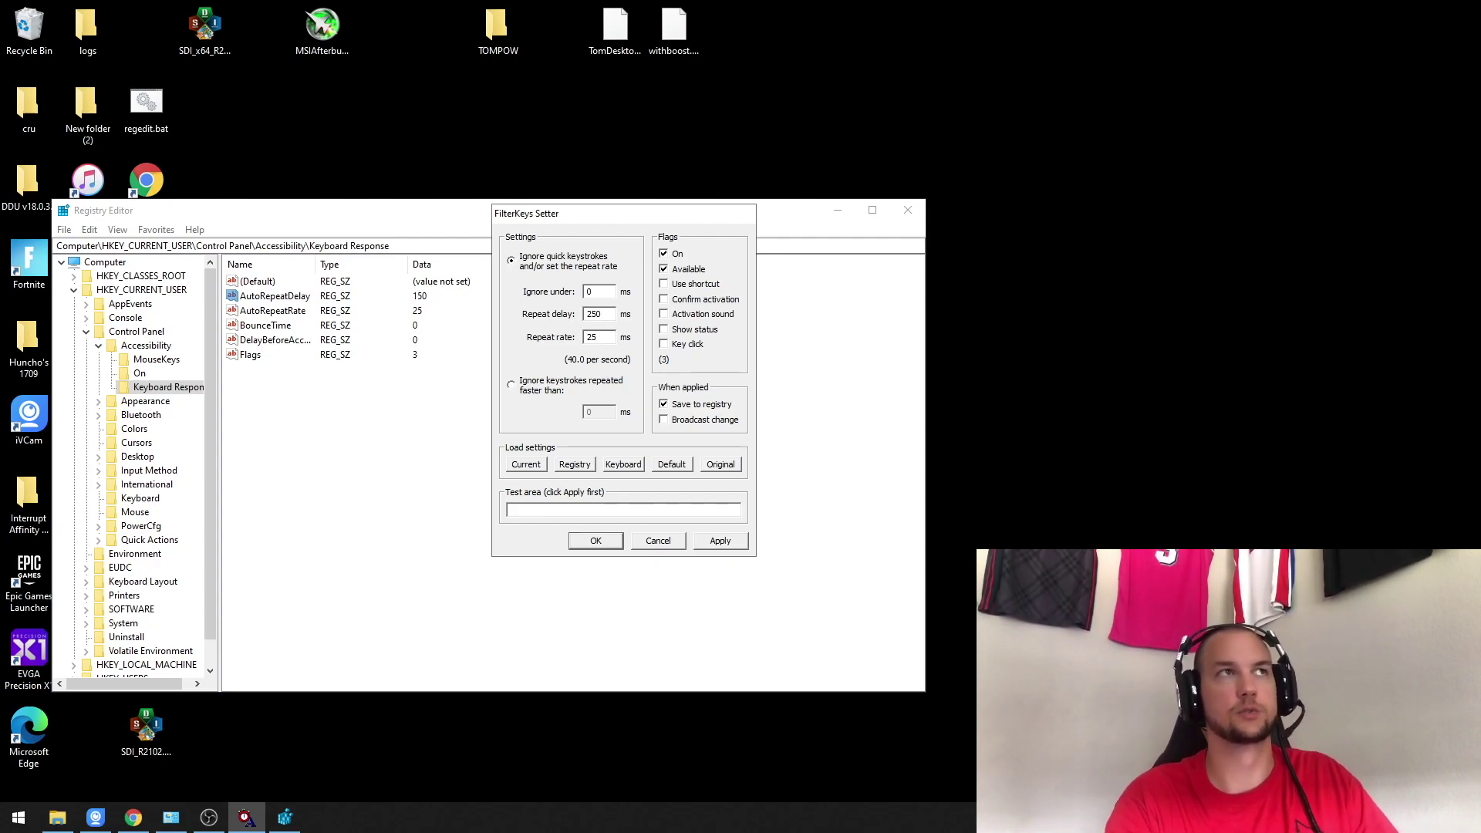